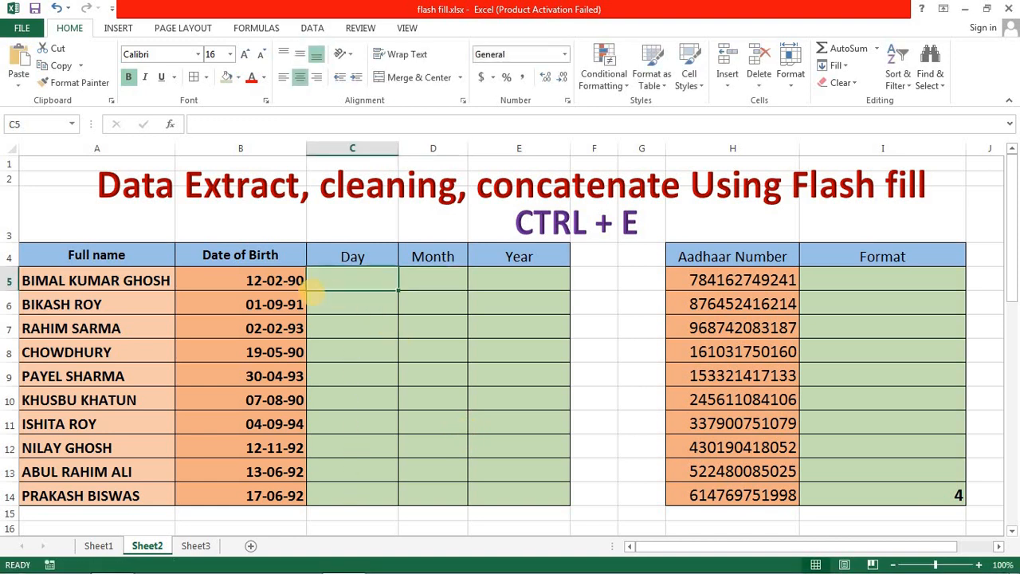
click(268, 279)
click(360, 282)
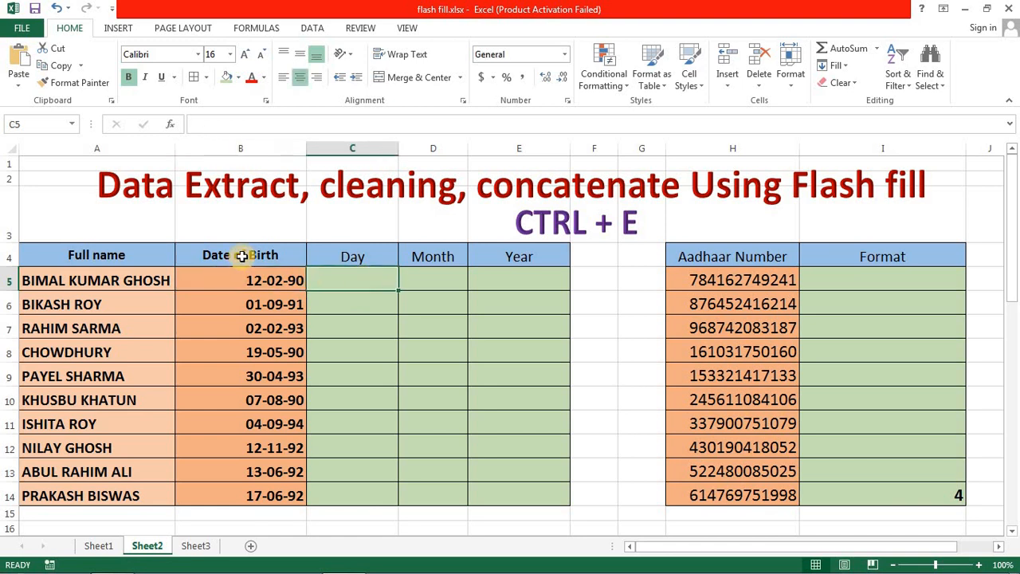
click(269, 282)
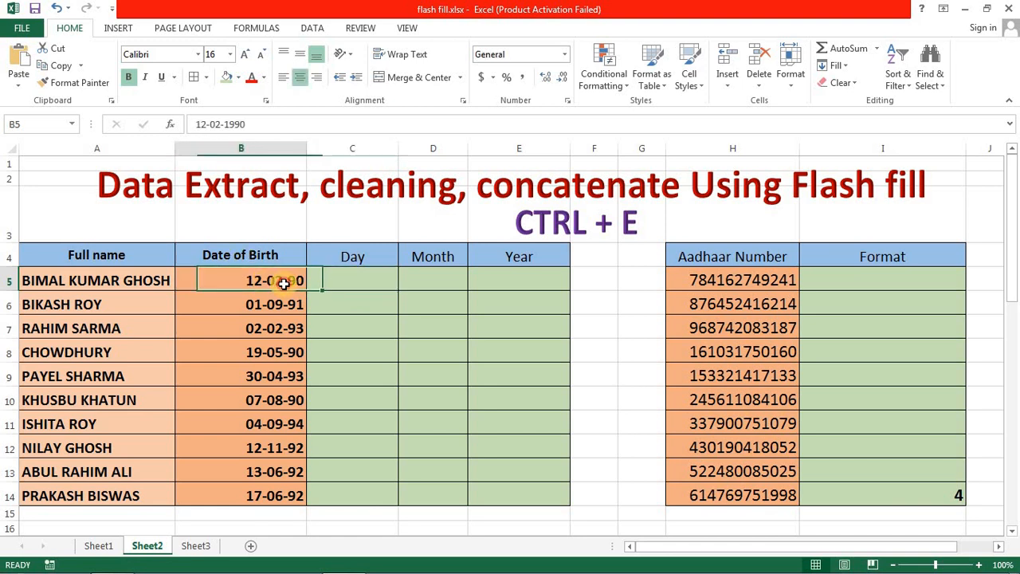
click(357, 280)
click(452, 285)
click(497, 284)
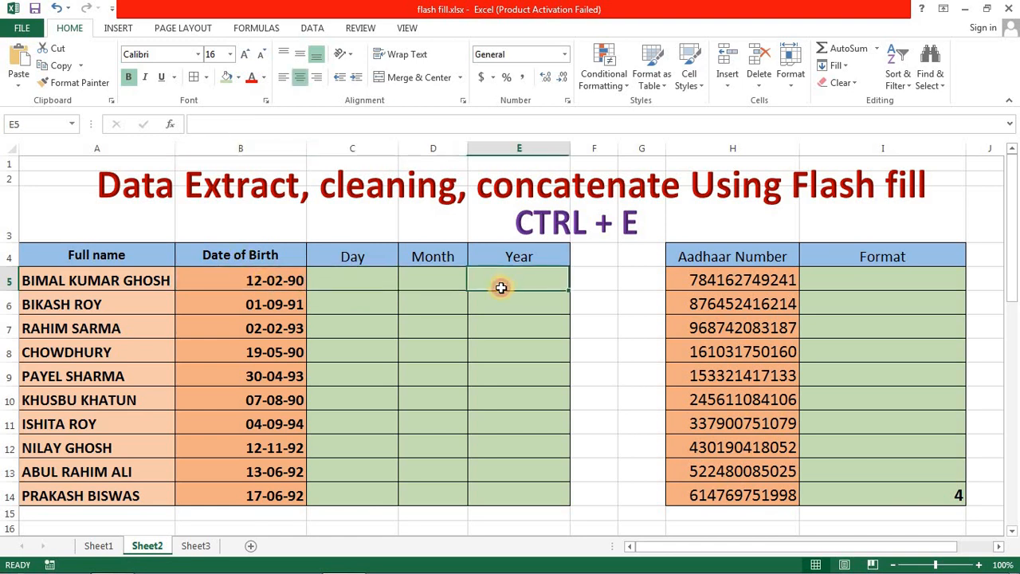
- Enter the day part of the first date of birth in C5 and Flash Fill the rest of the Day column
click(366, 282)
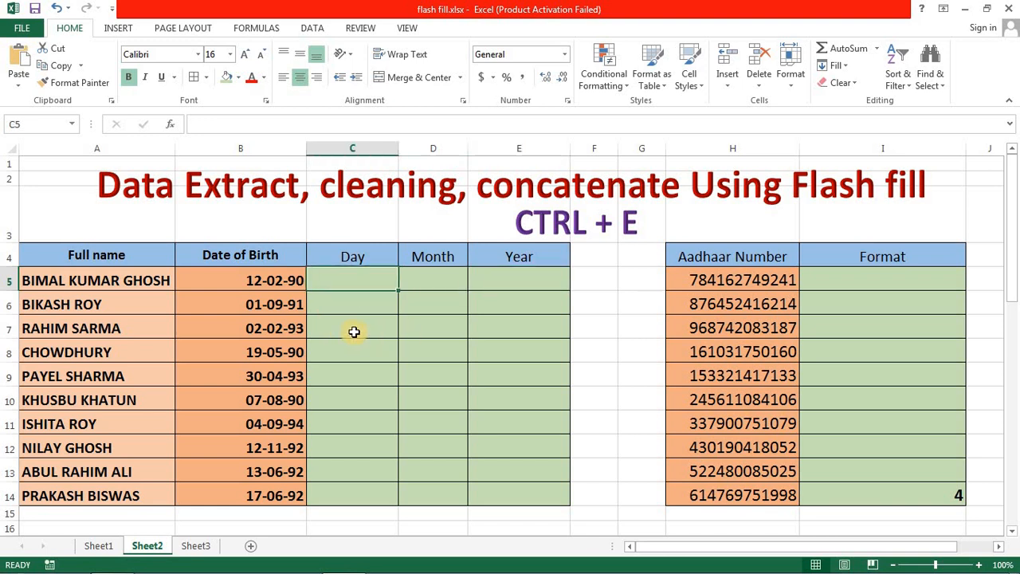
text(12)
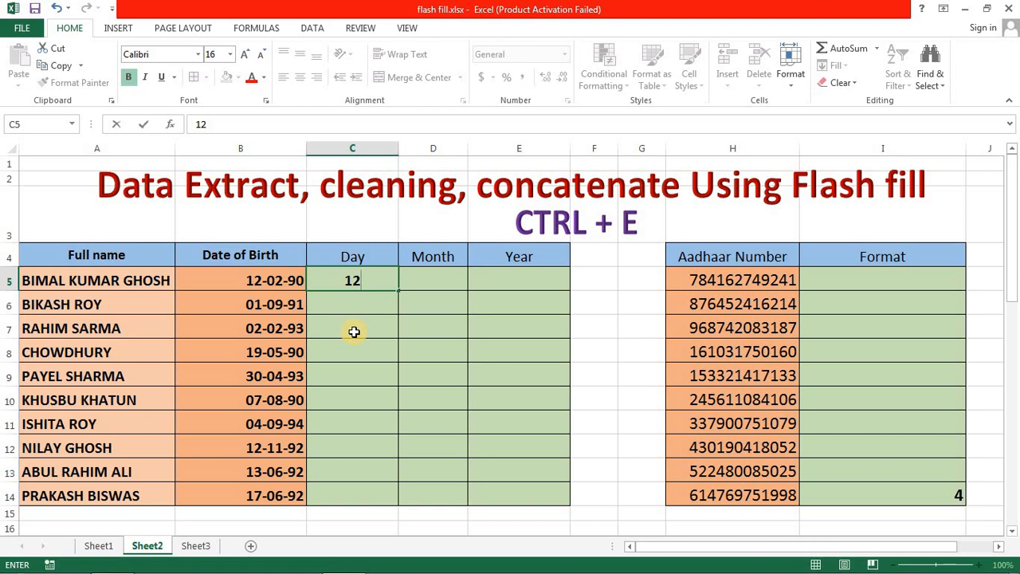
key(Return)
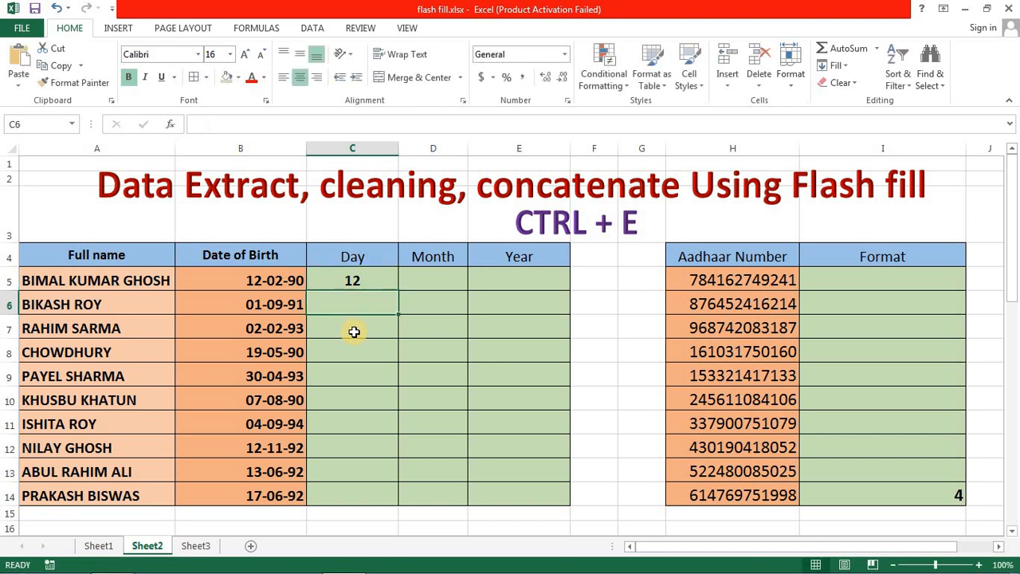
key(Up)
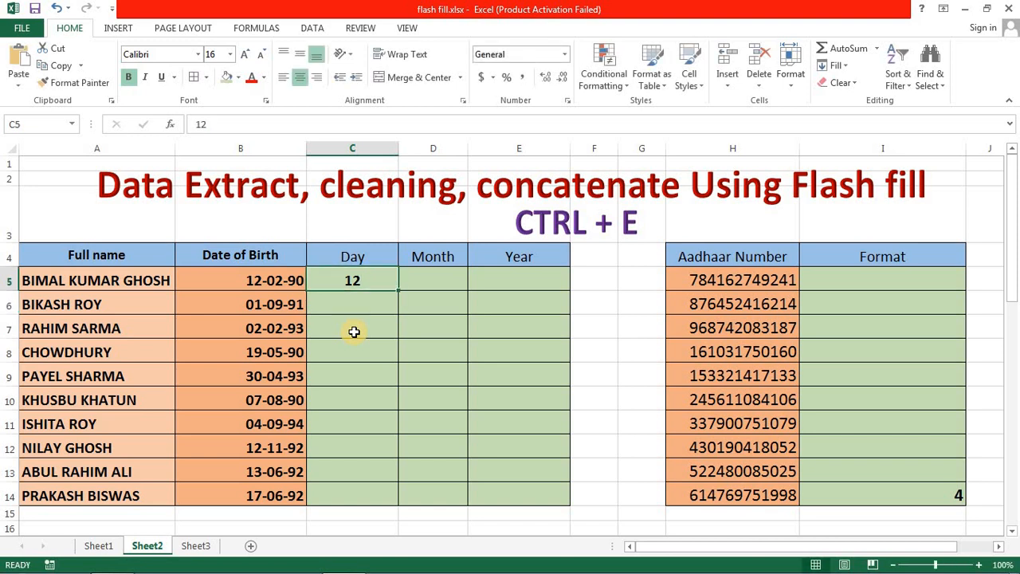
key(Down)
key(Up)
key(Down)
key(Down)
key(Down)
key(Down)
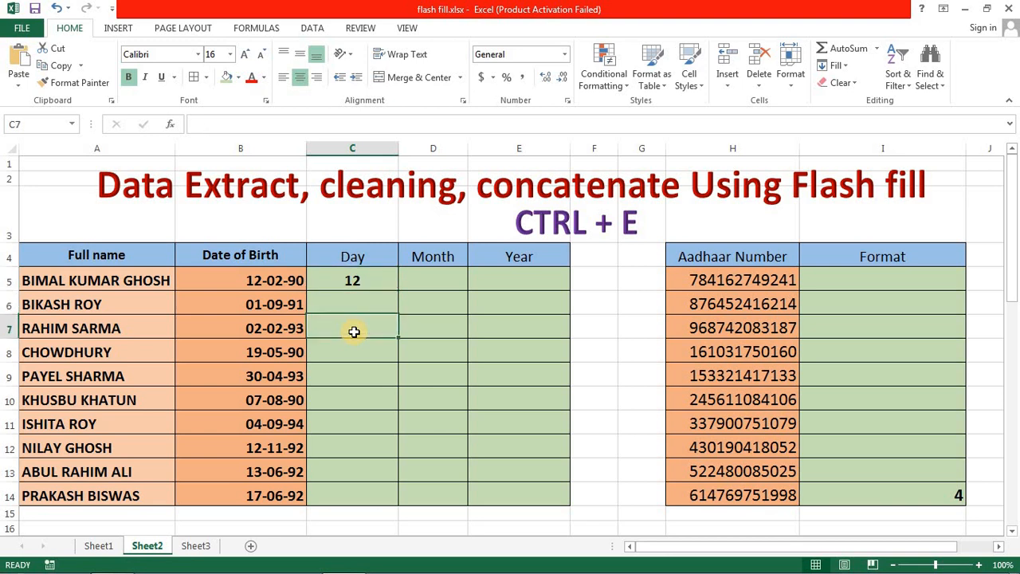
key(Down)
key(Up)
key(Up)
key(Up)
key(Up)
key(Up)
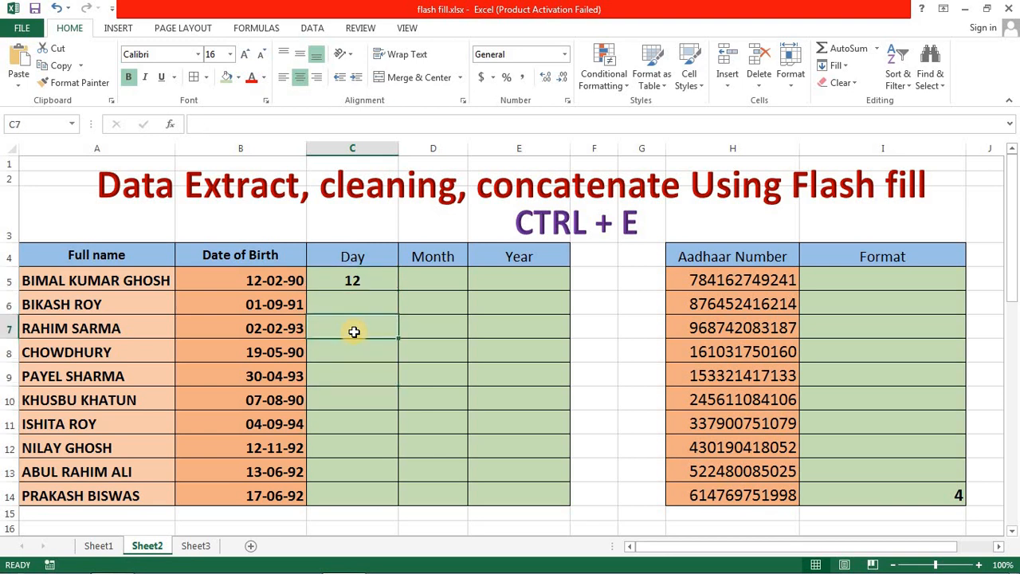
key(Down)
key(Down)
key(Down)
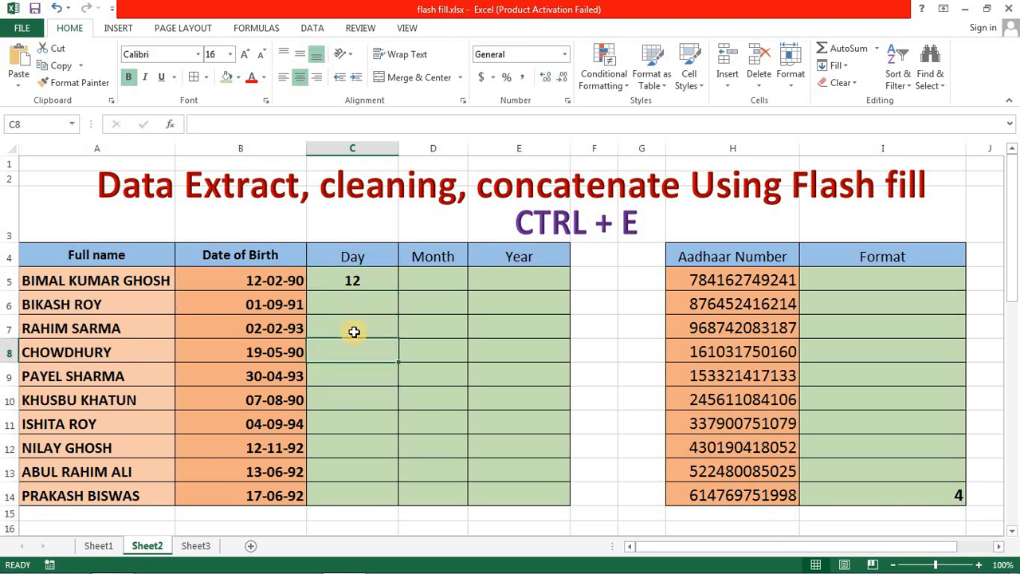
key(ctrl+e)
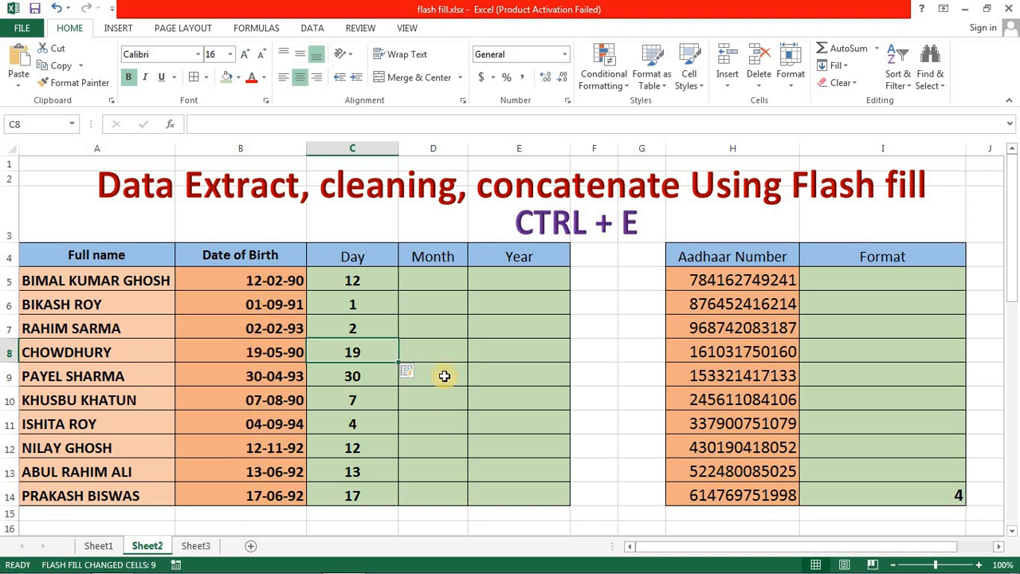
- Try to Flash Fill the Month column from a single two-digit example in D5, and clear D5:D14
click(435, 281)
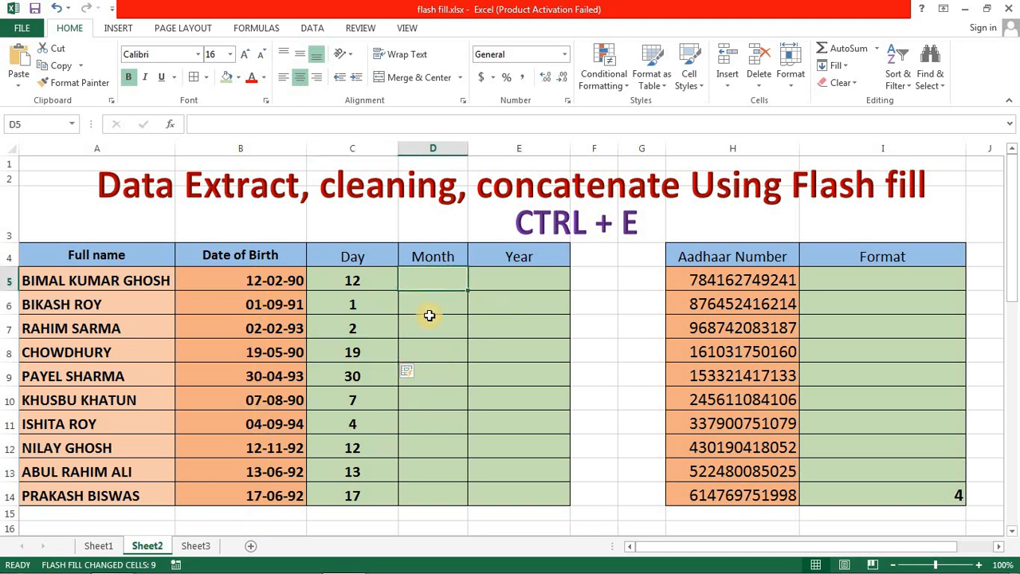
text(02)
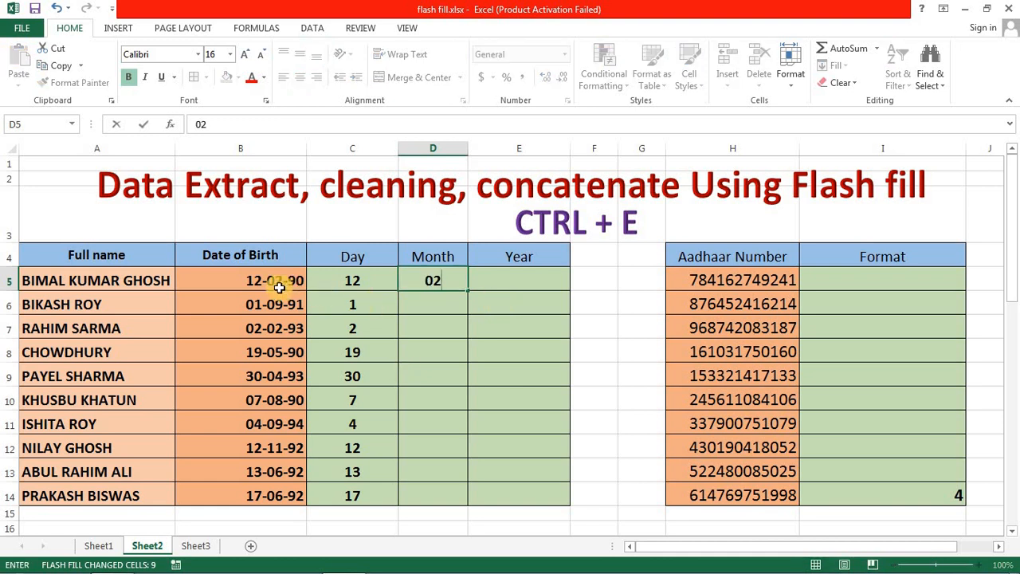
key(Return)
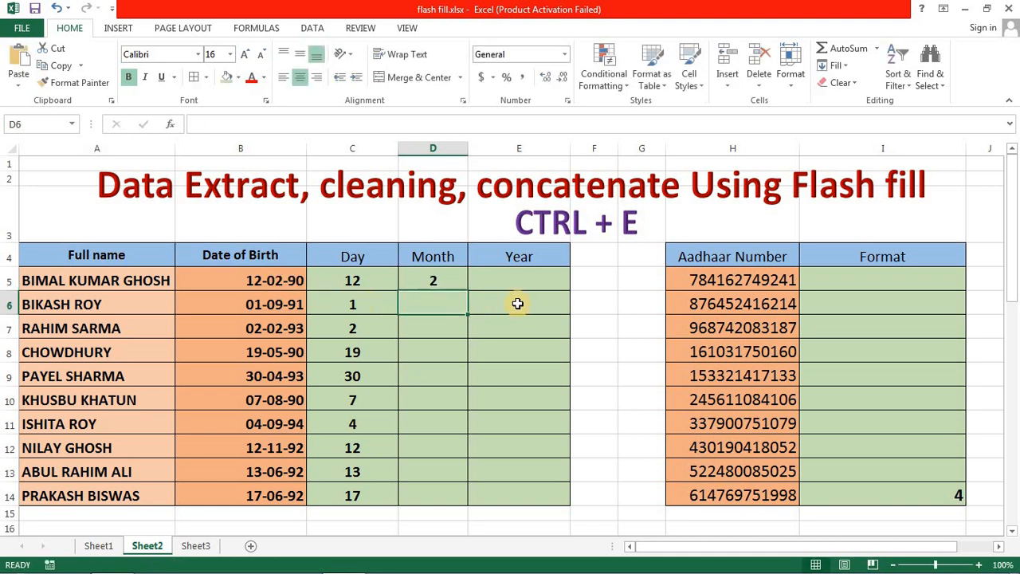
key(ctrl+e)
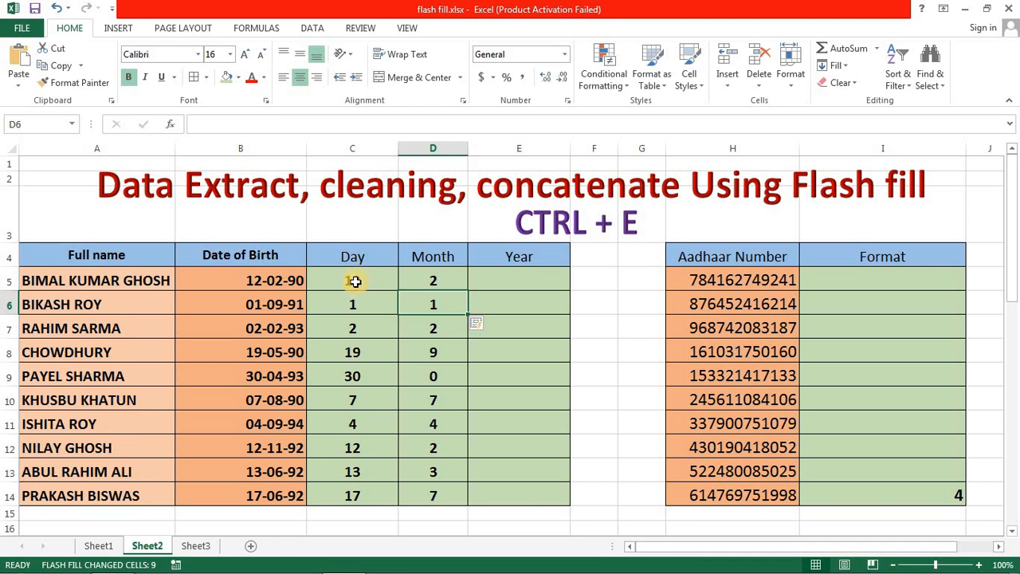
drag(439, 287, 445, 494)
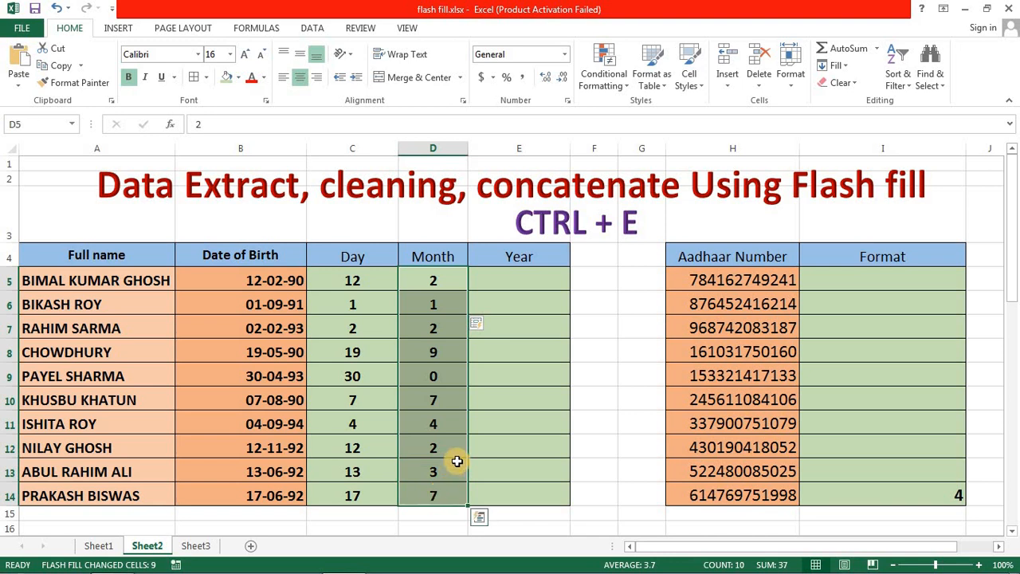
key(Delete)
- Enter the two-digit months of the first two birth dates in D5 and D6 and Flash Fill the remaining Month cells
click(438, 277)
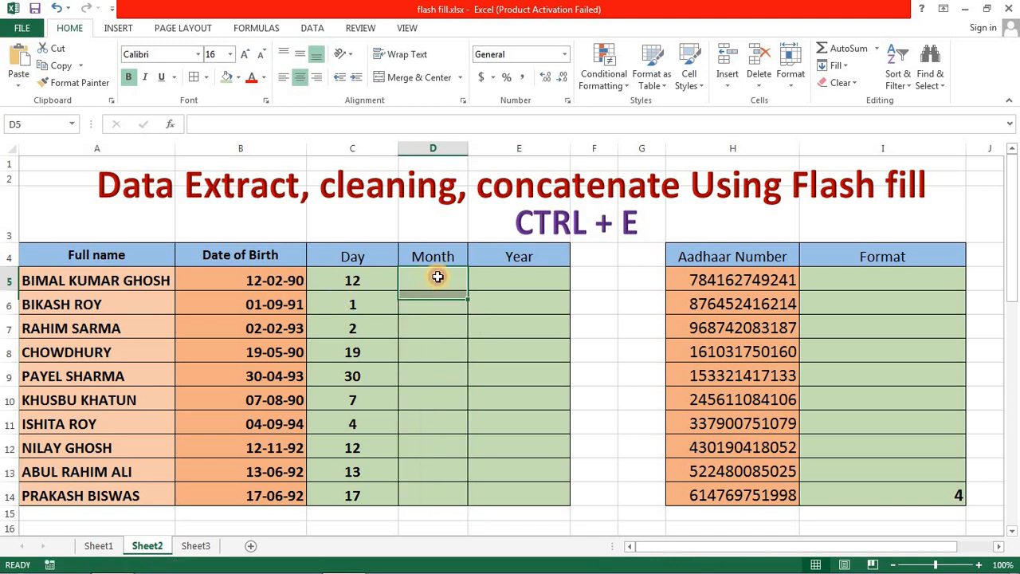
text(02)
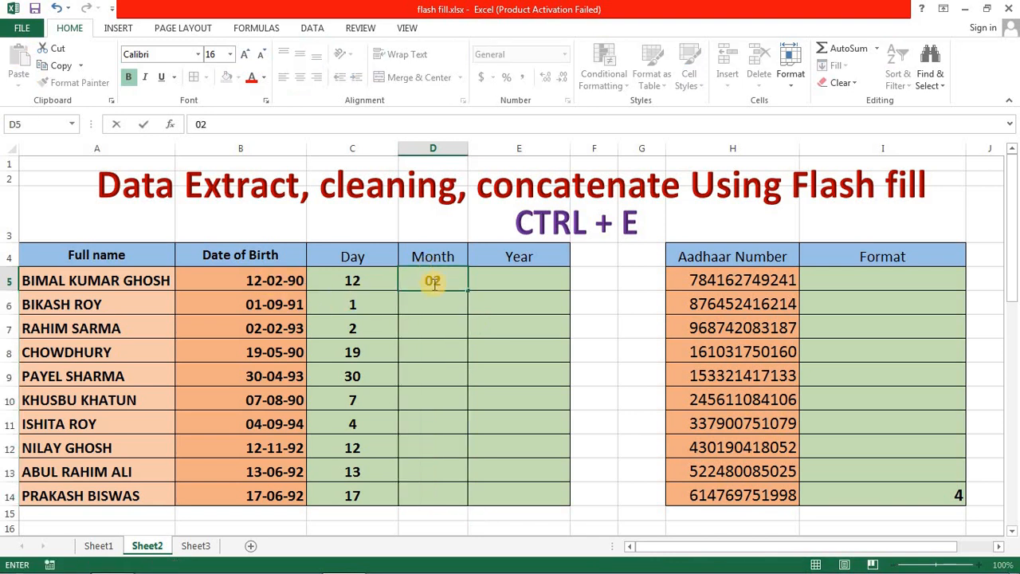
key(Return)
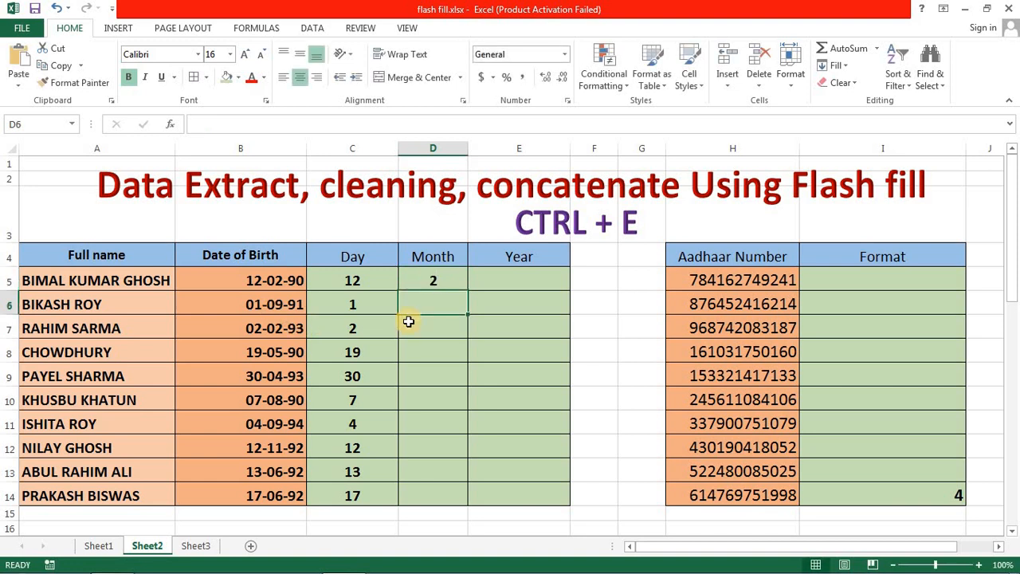
text(09)
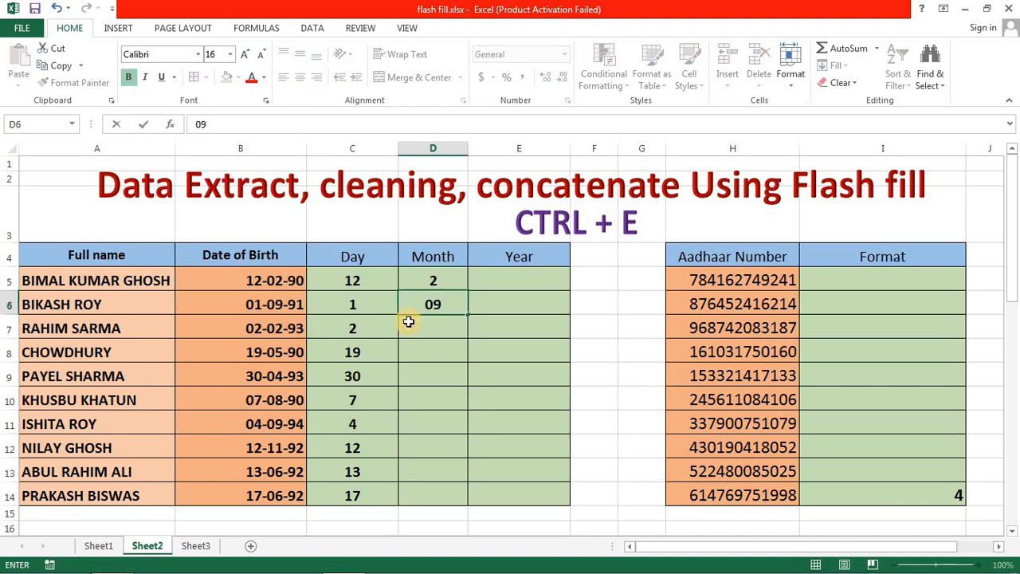
key(Return)
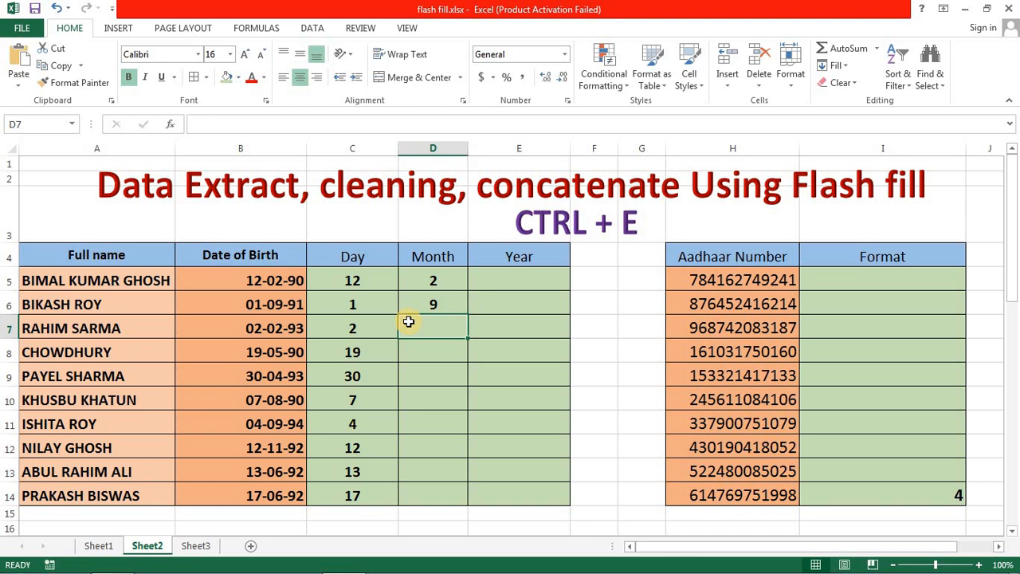
key(ctrl+e)
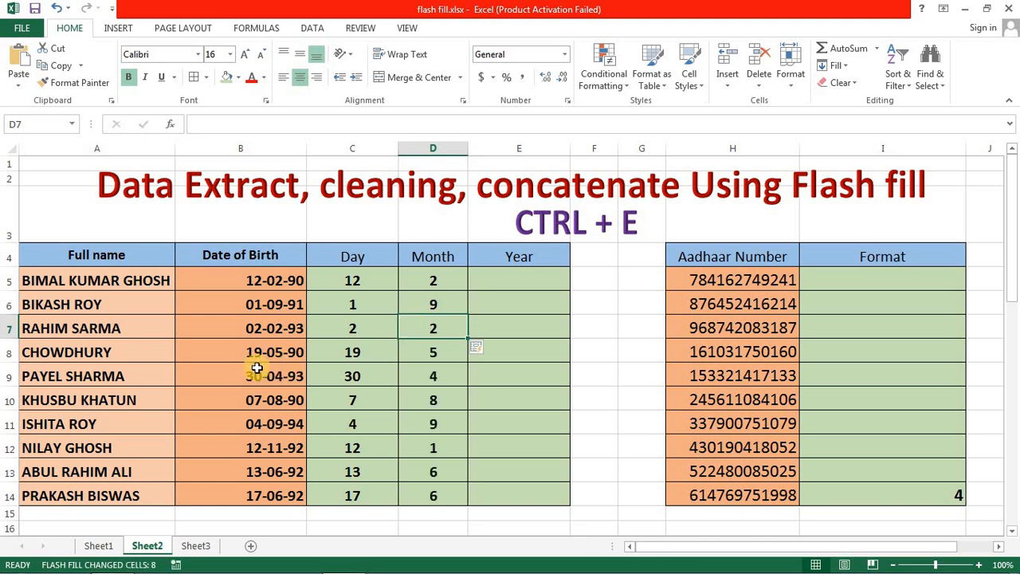
- Examine the first Day and Month entries against the Date of Birth column
click(412, 280)
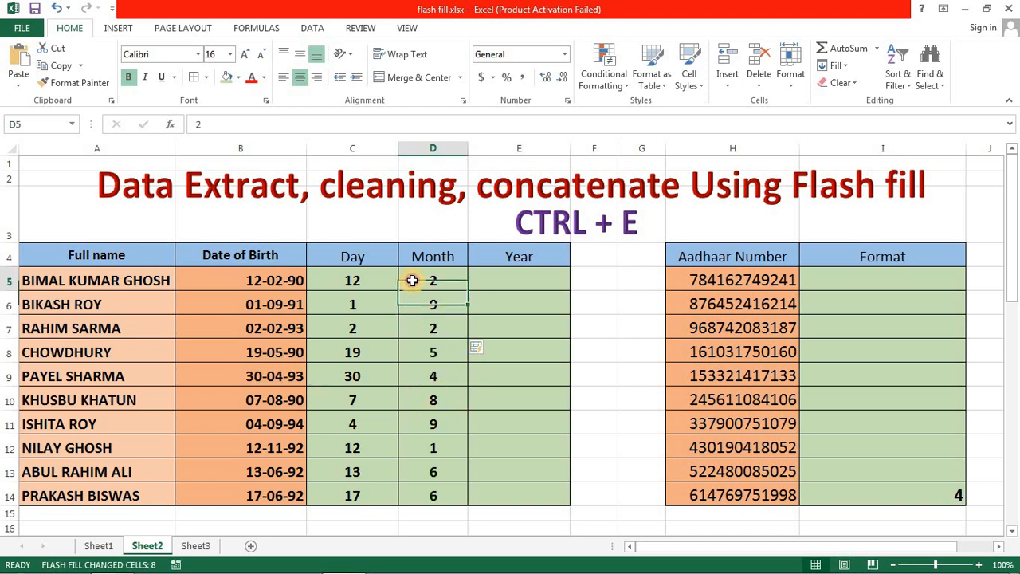
click(359, 282)
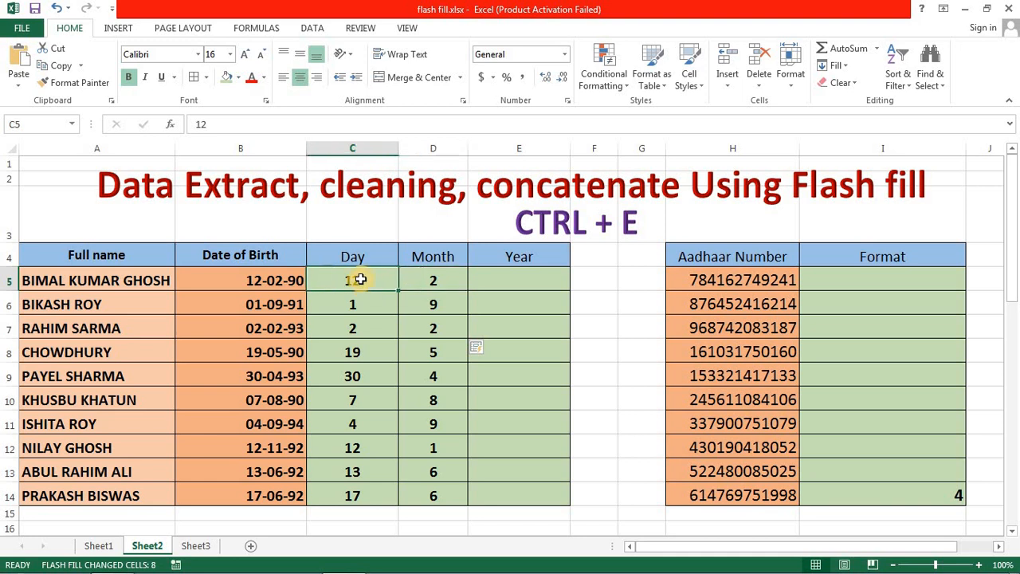
click(227, 279)
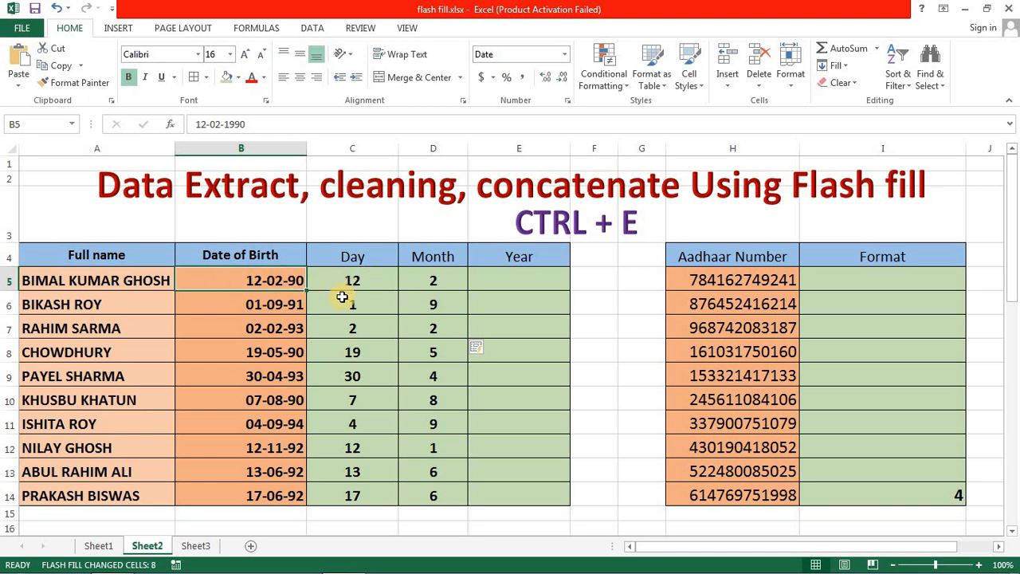
click(381, 279)
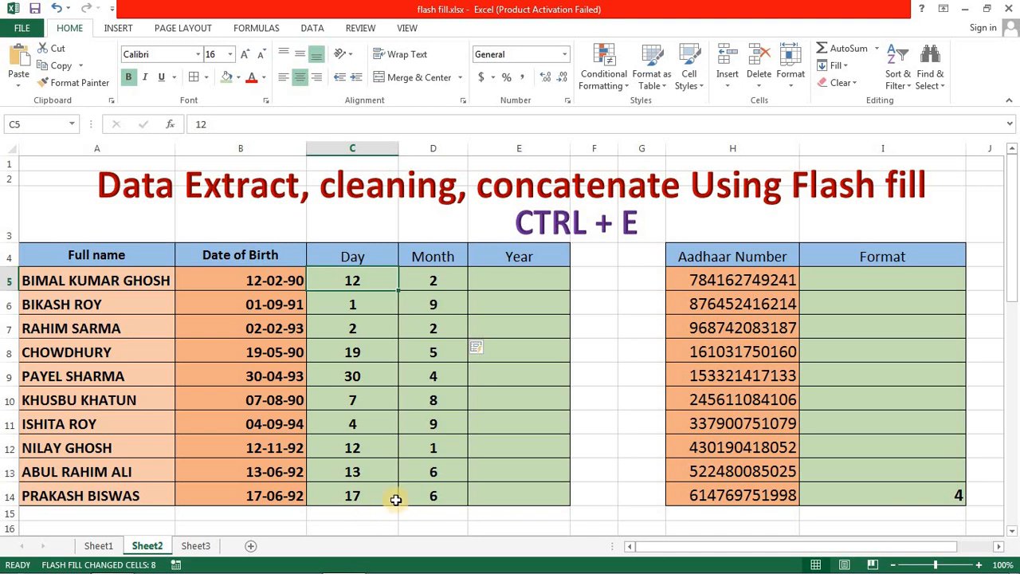
click(435, 279)
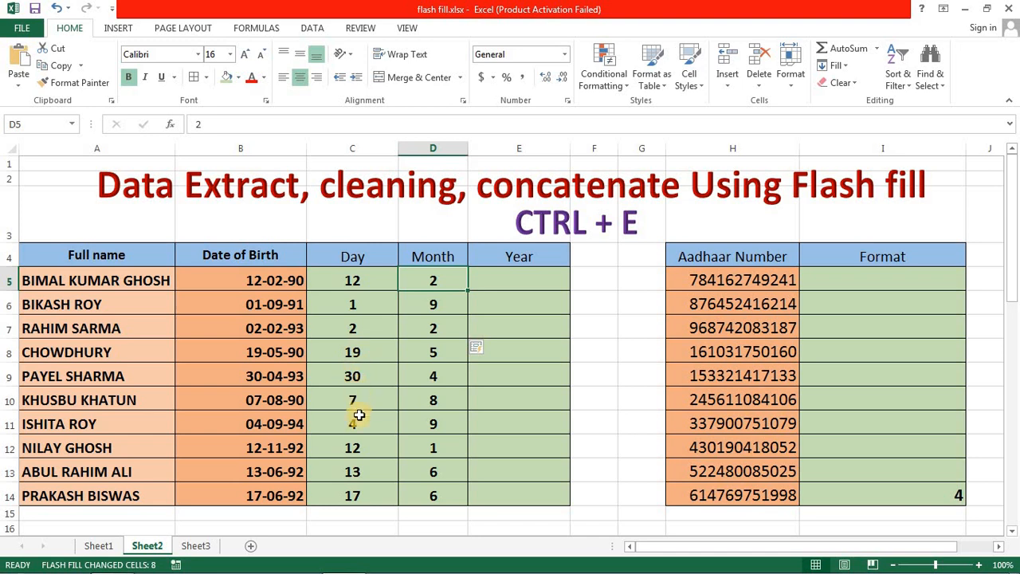
click(442, 306)
click(438, 281)
click(440, 306)
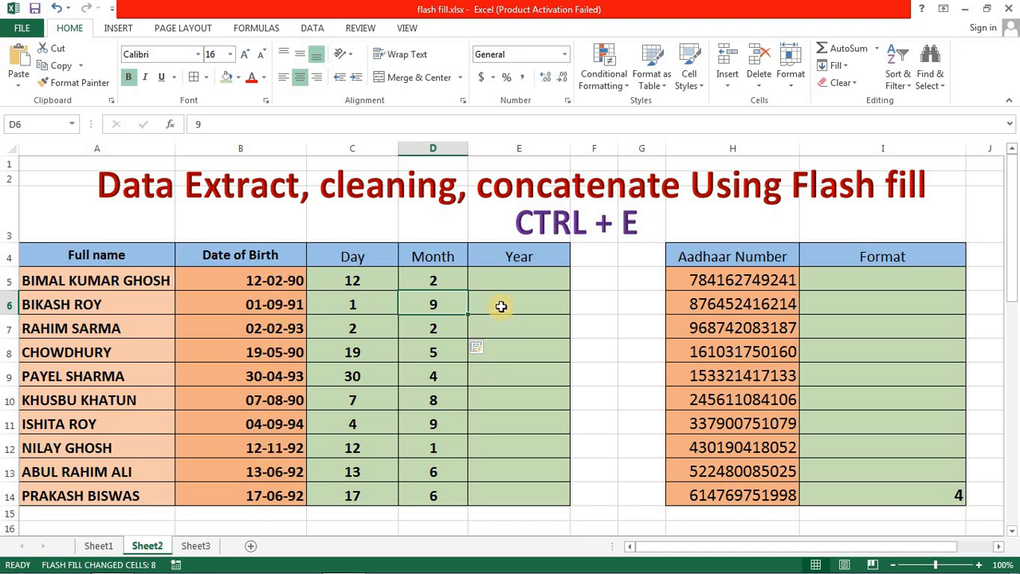
- Enter the two-digit year of the first date of birth in E5 and Flash Fill the rest of the Year column
click(511, 275)
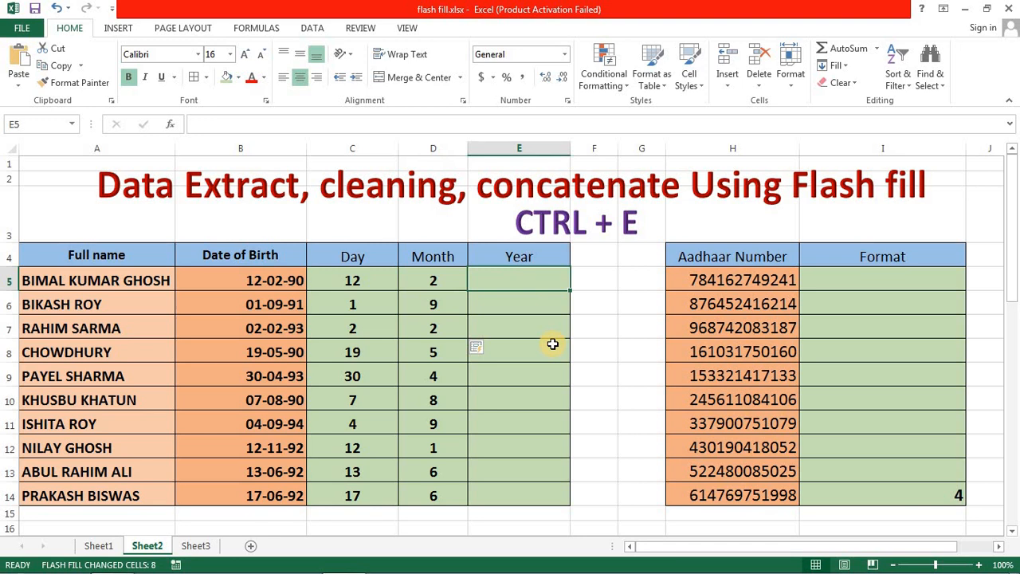
text(90)
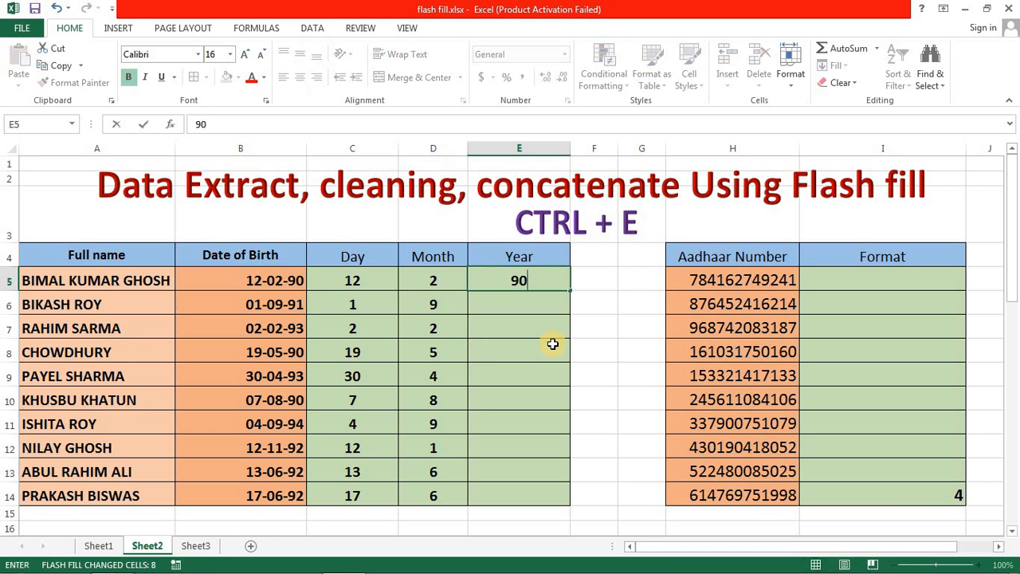
text(.)
key(BackSpace)
key(Return)
key(ctrl+e)
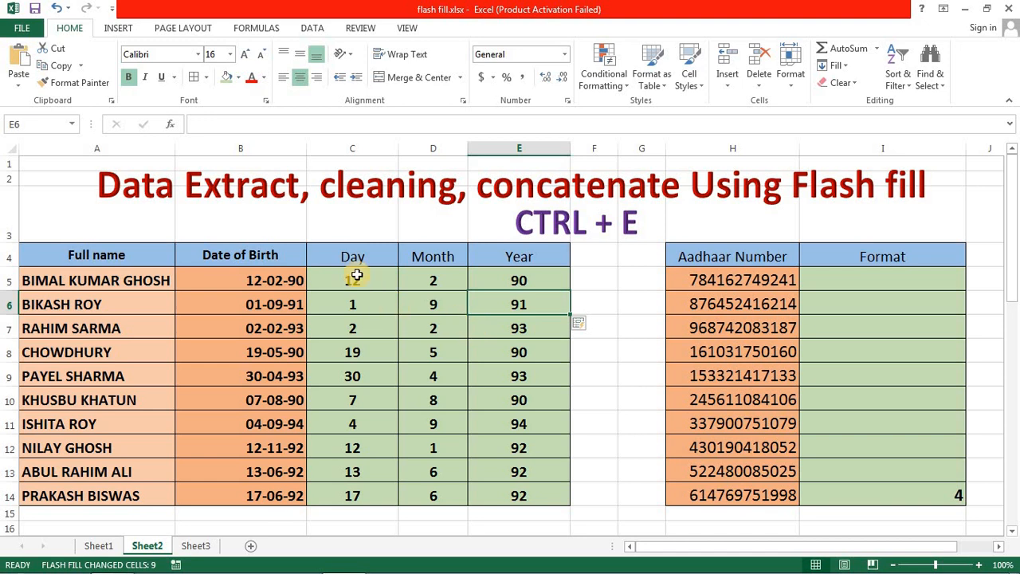
drag(353, 279, 496, 497)
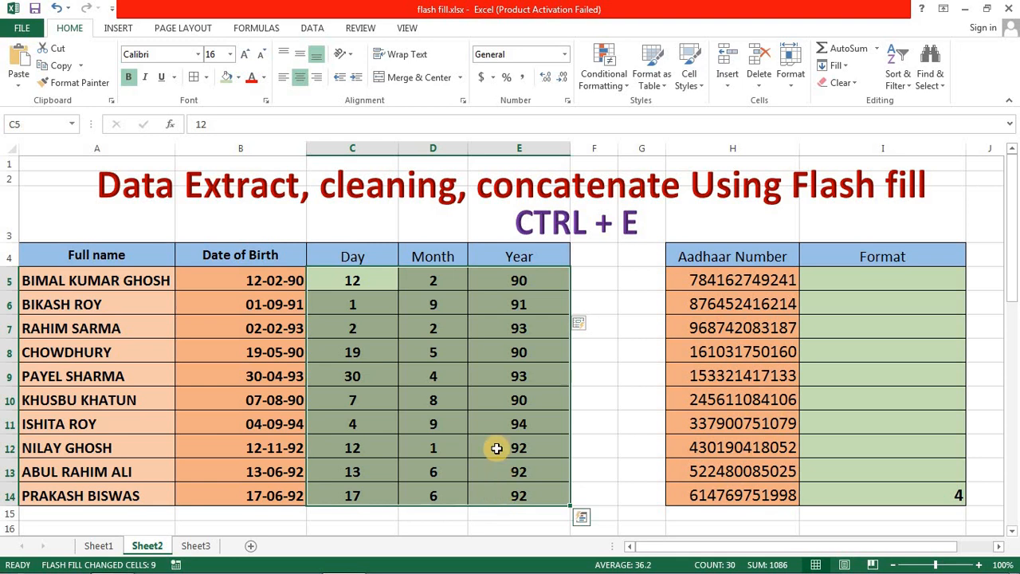
click(366, 301)
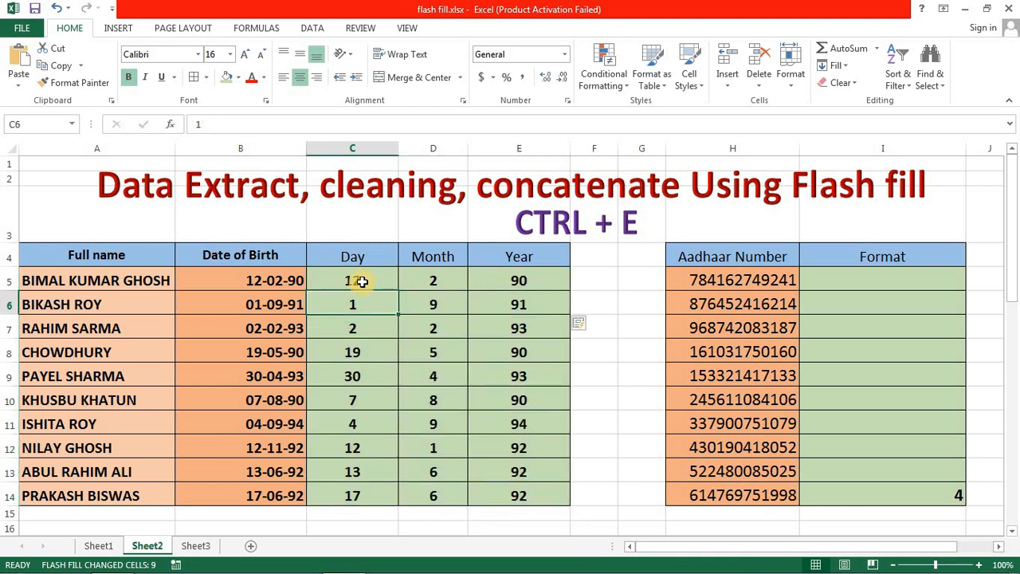
click(362, 281)
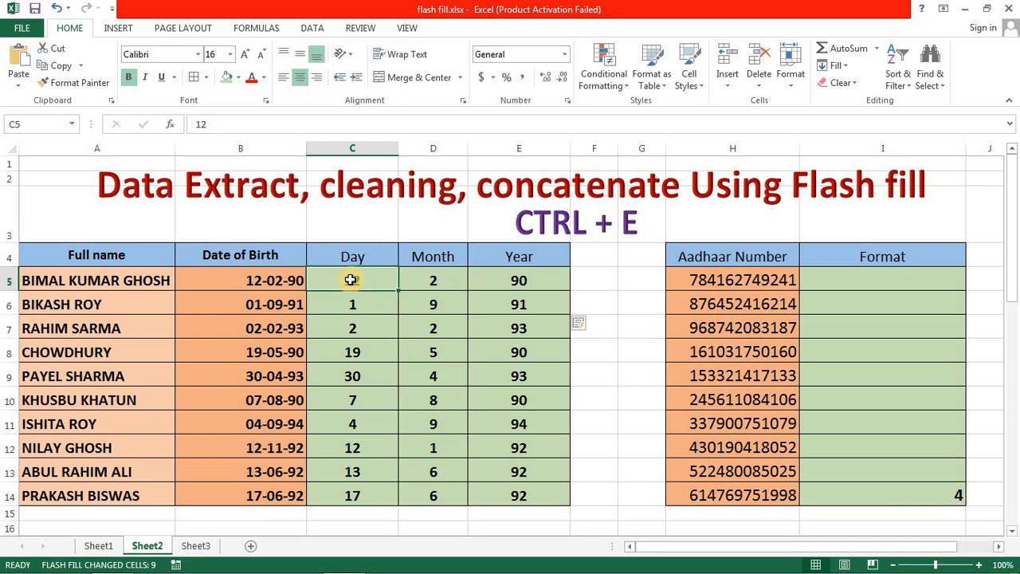
click(439, 277)
click(472, 342)
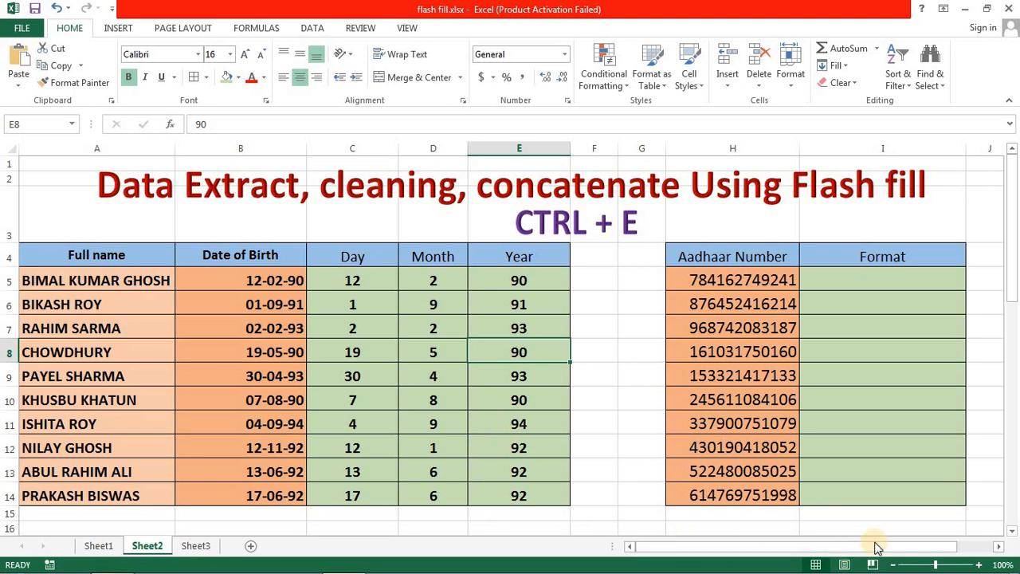
- Enter the first Aadhaar number in I5 of the Format column as hyphen-separated groups of four digits
click(999, 546)
click(1000, 547)
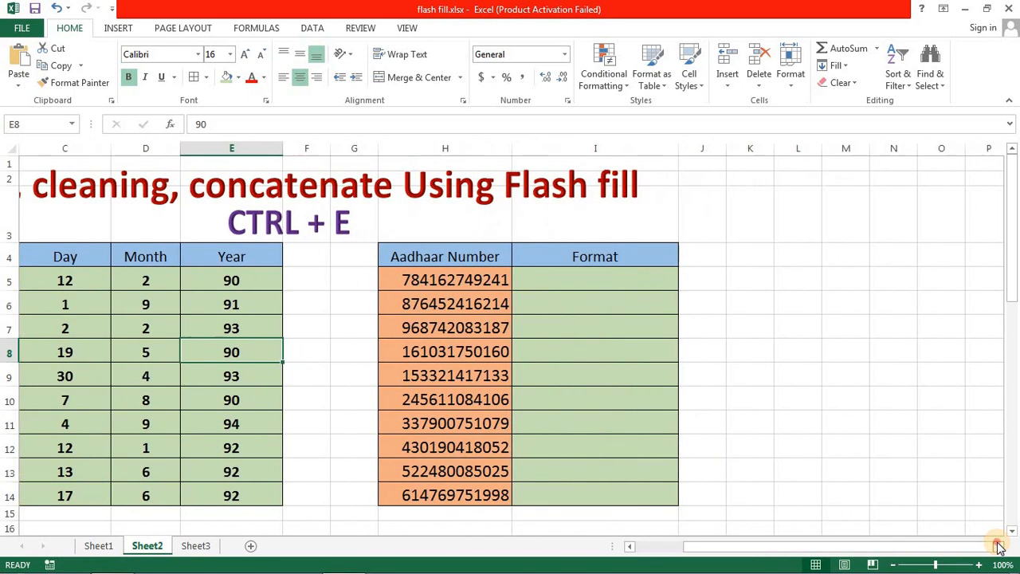
click(999, 546)
click(433, 280)
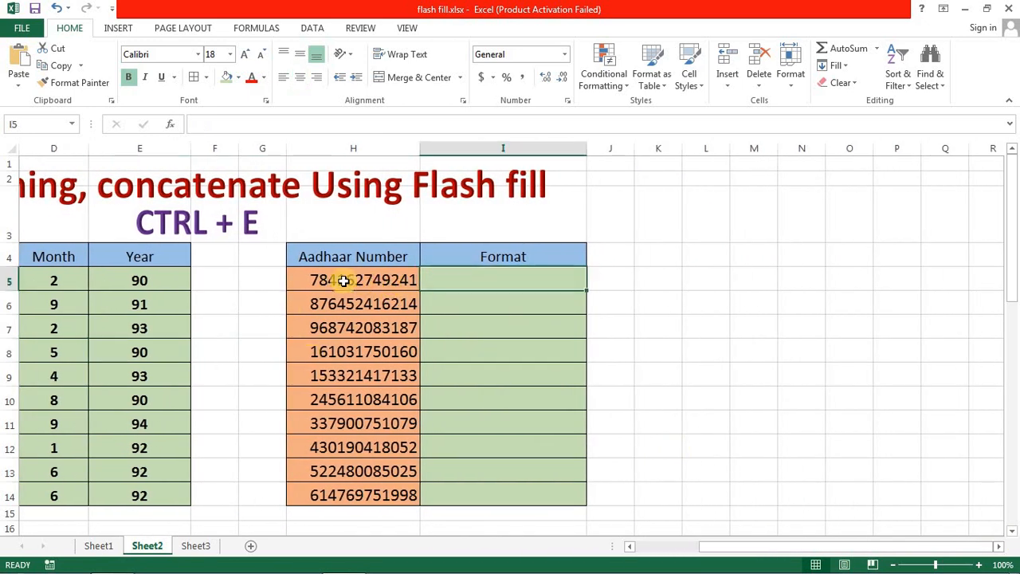
drag(346, 280, 339, 486)
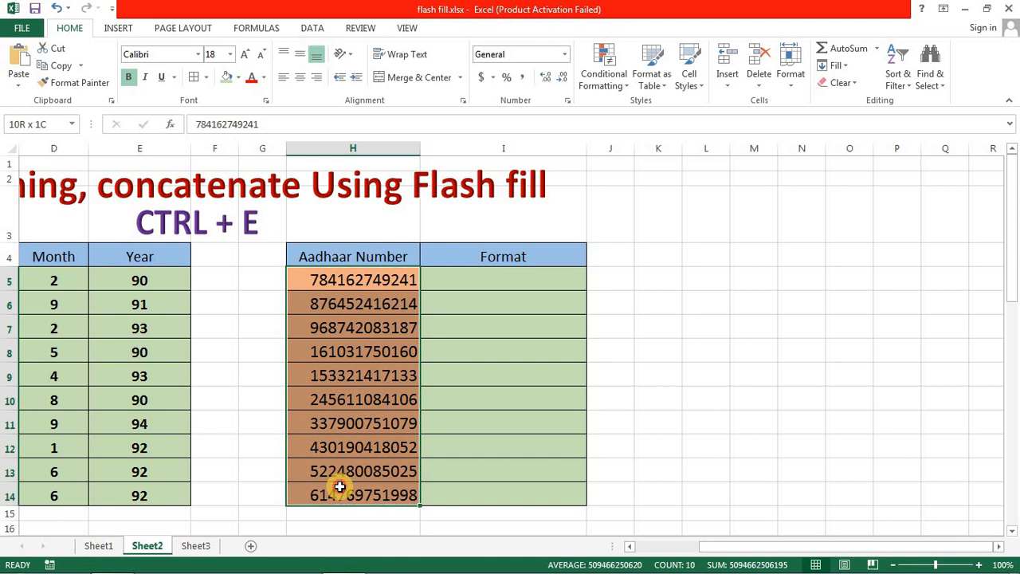
click(370, 280)
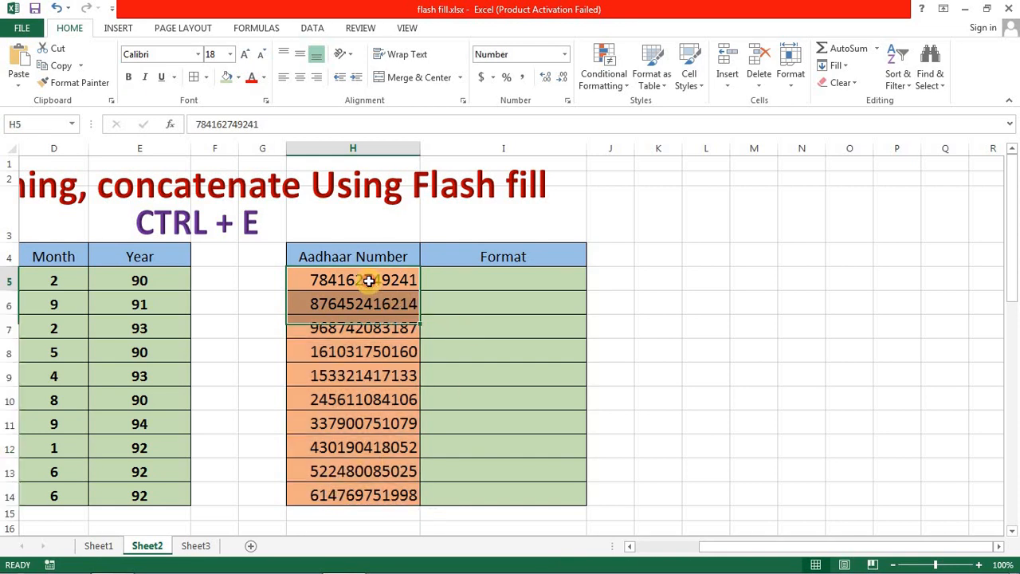
click(461, 284)
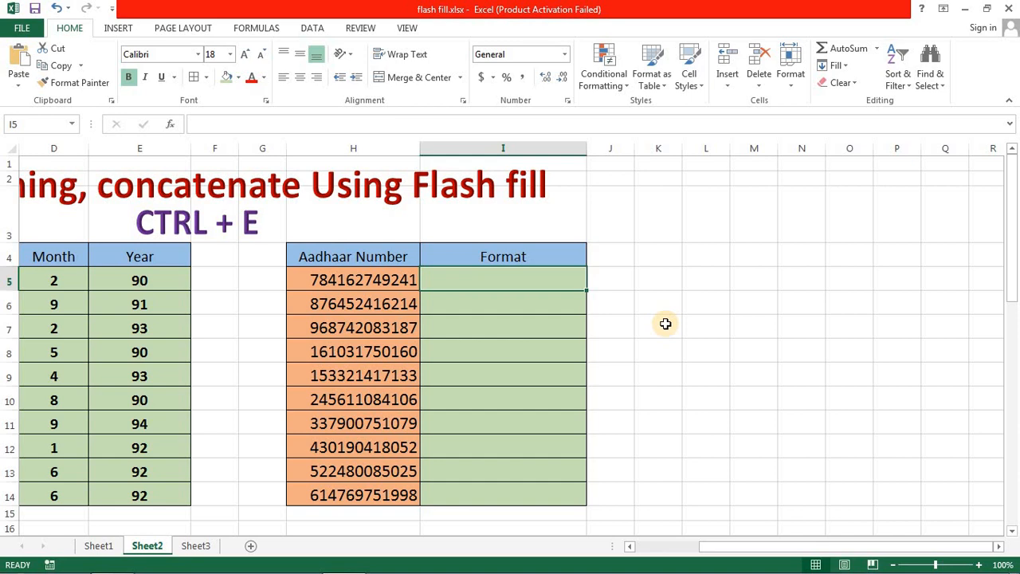
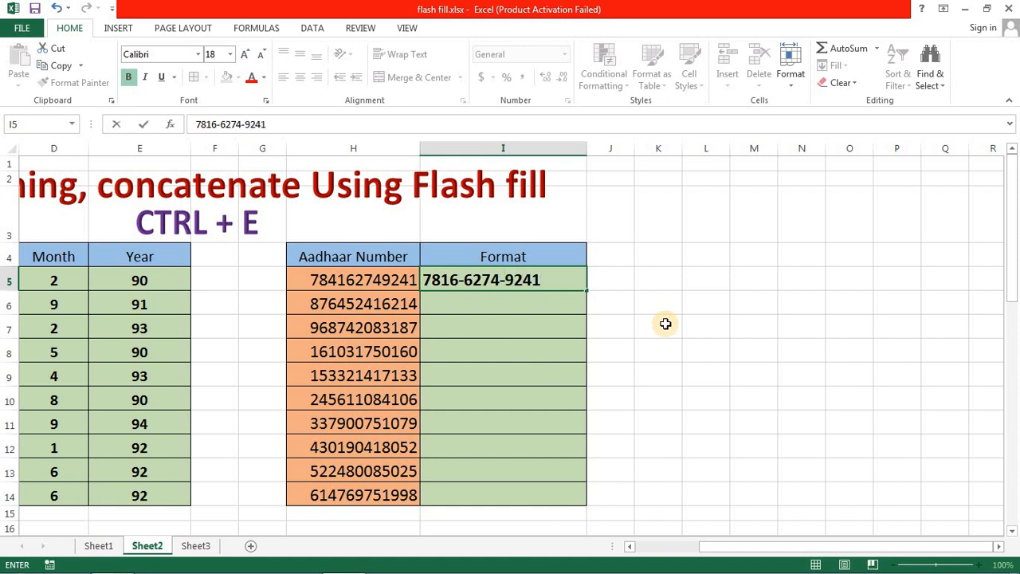
key(Return)
- Flash Fill the remaining Format cells beside the Aadhaar numbers, starting from I6
key(Up)
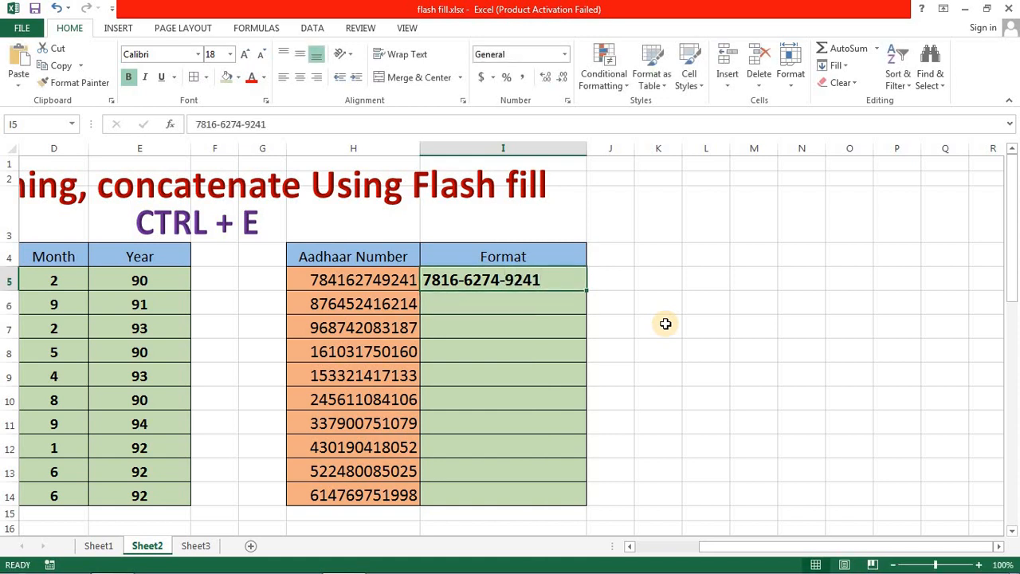
key(Down)
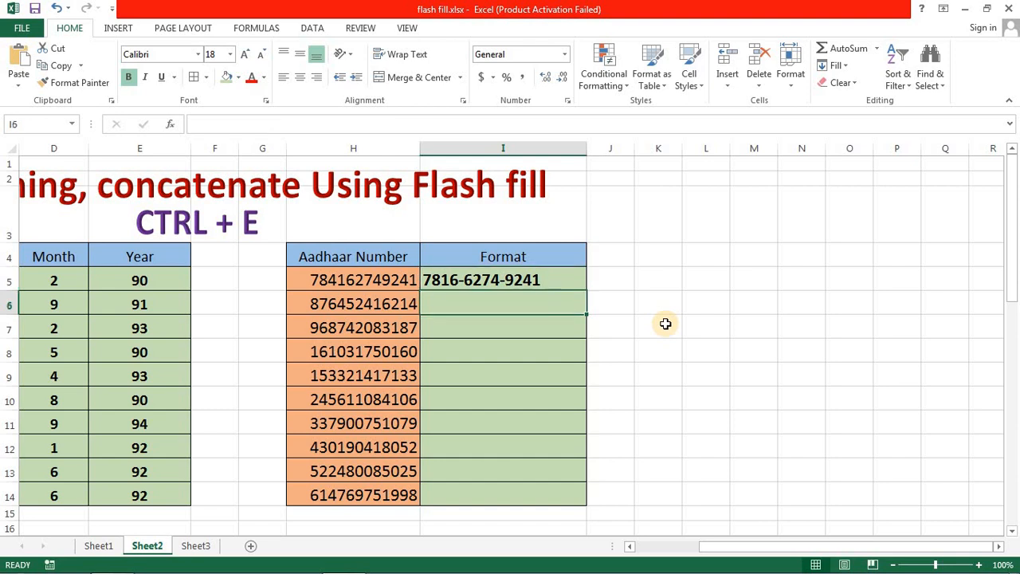
key(ctrl+e)
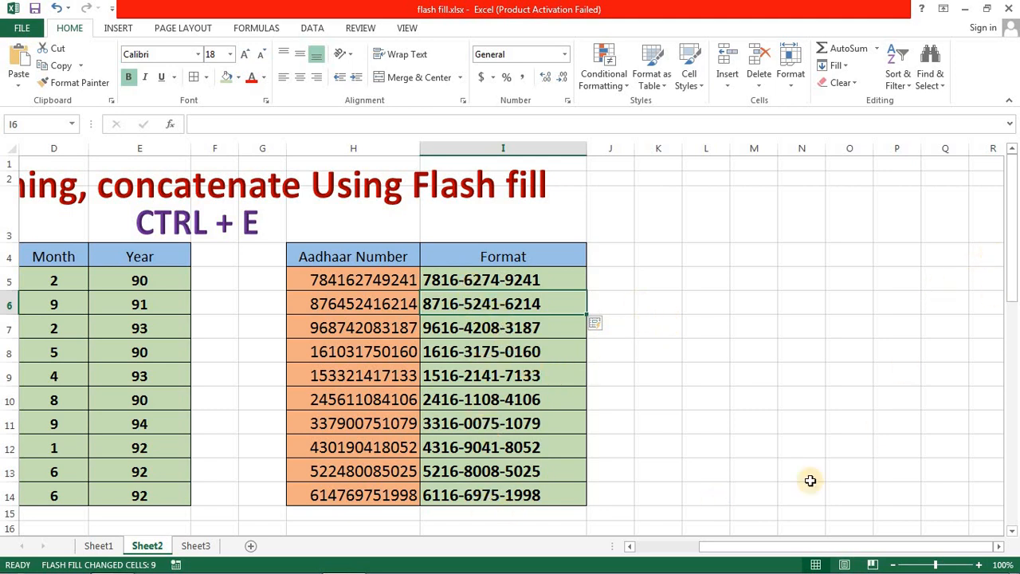
- Rename the header in A19 of the lower table to "Phone no"
drag(713, 549, 635, 547)
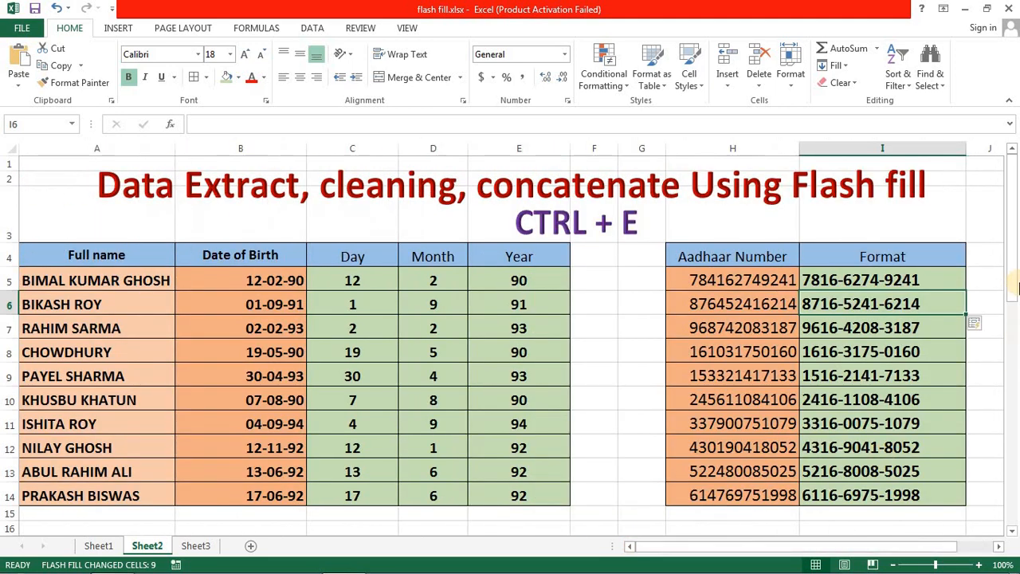
drag(1012, 265, 1013, 359)
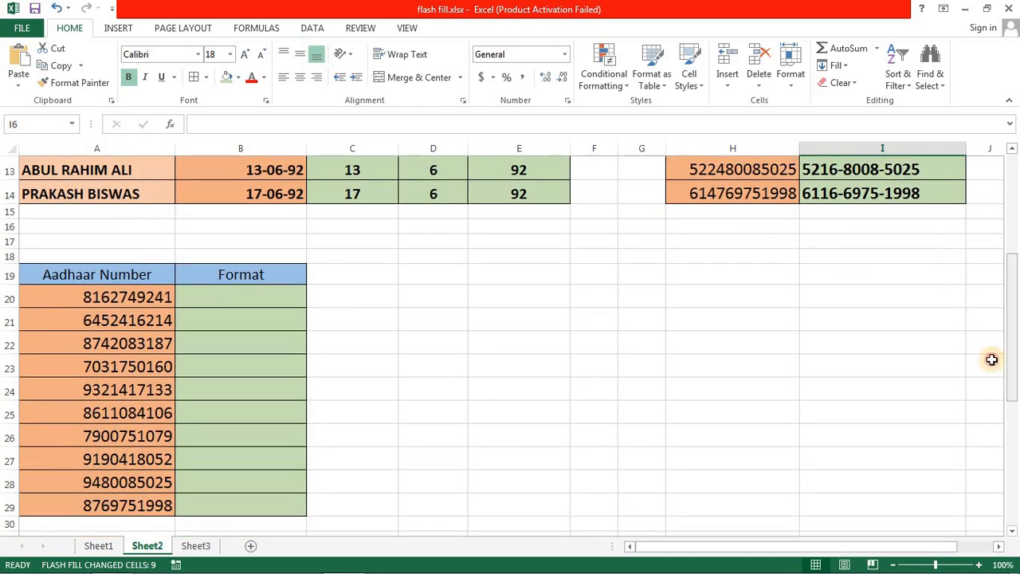
click(223, 301)
click(126, 273)
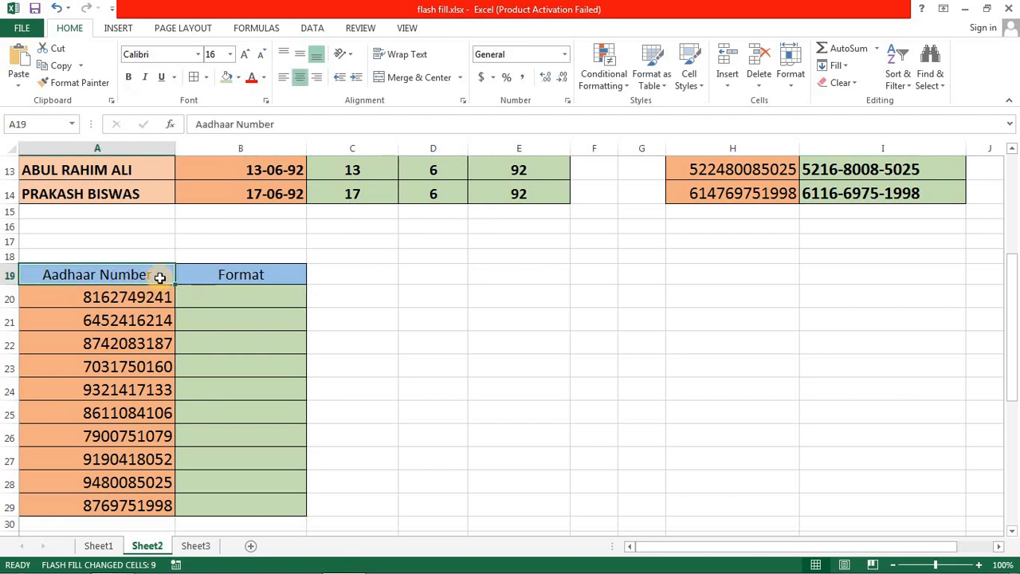
text(pH)
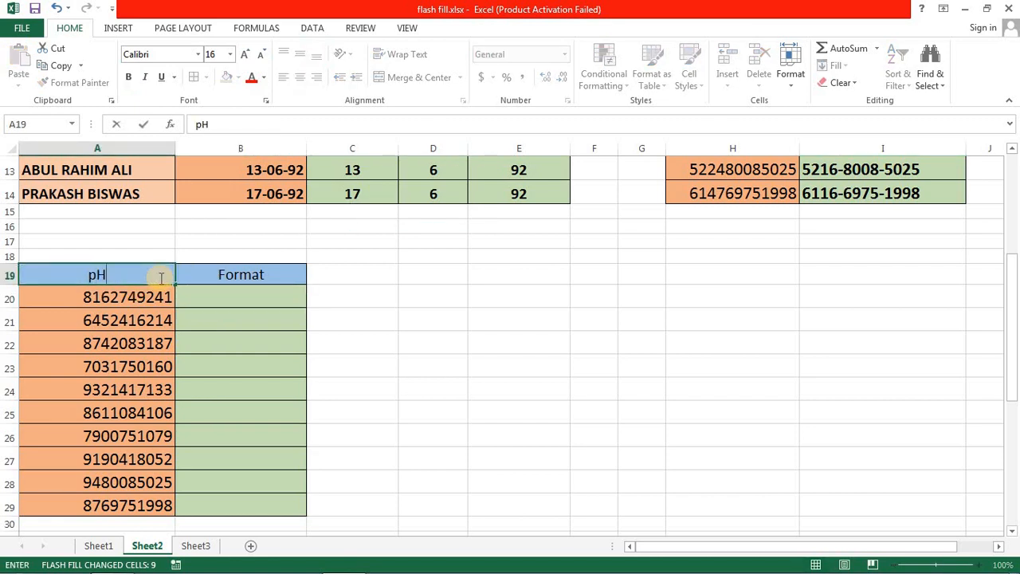
text(ONE no)
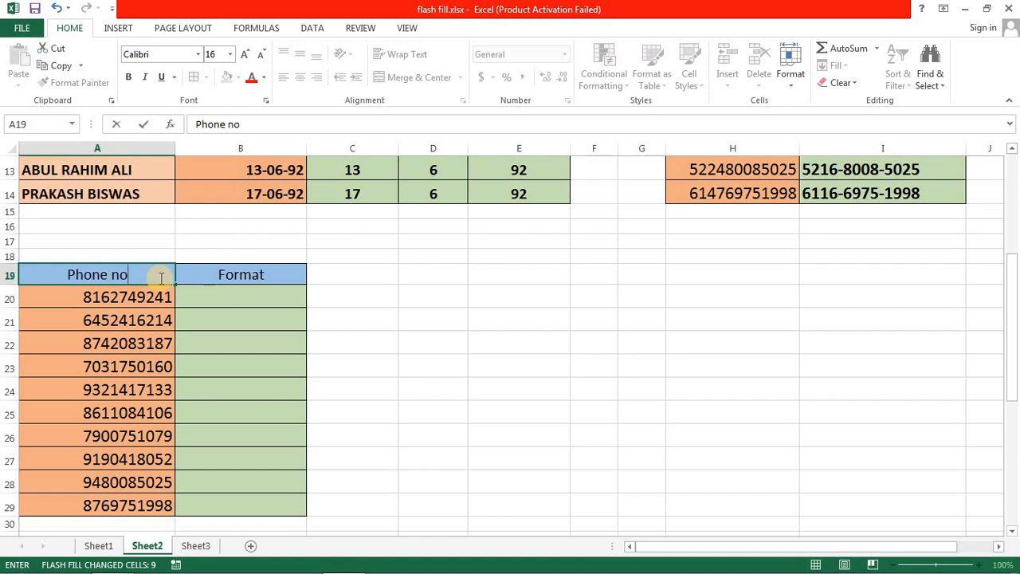
key(Tab)
- Enter the first phone number with the prefix 91 in B20 and Flash Fill the rest of that Format column
key(Right)
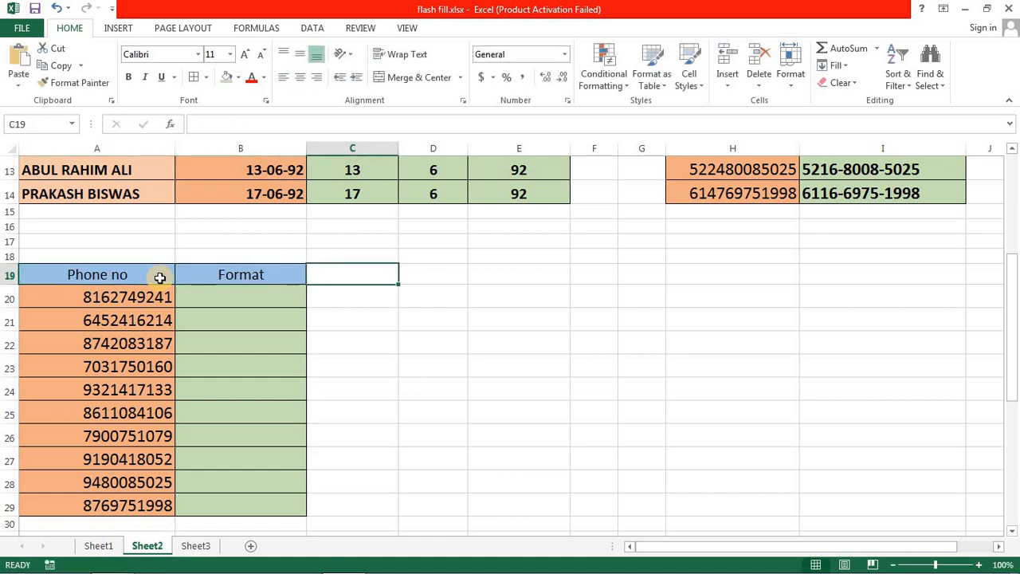
key(Left)
key(Down)
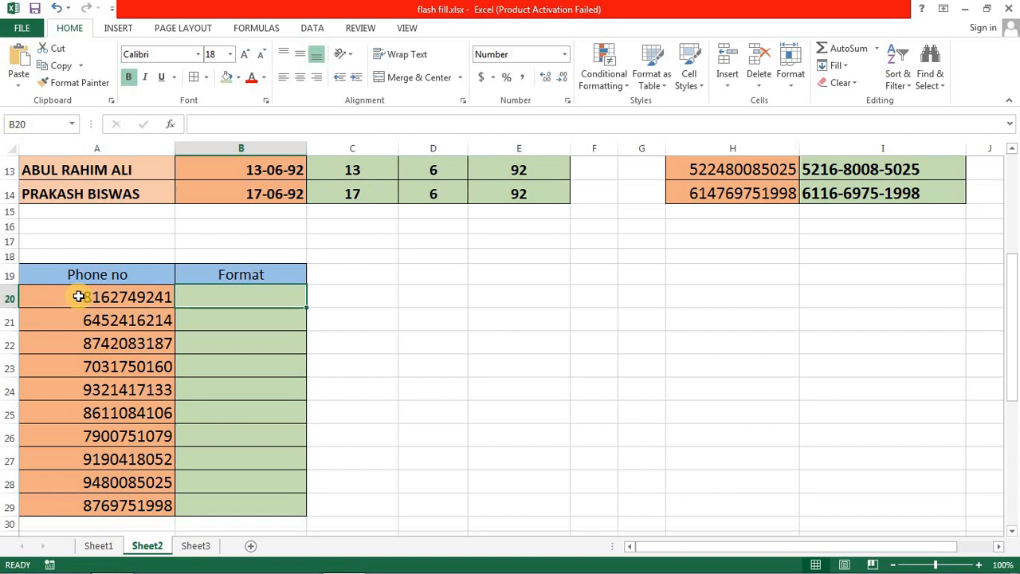
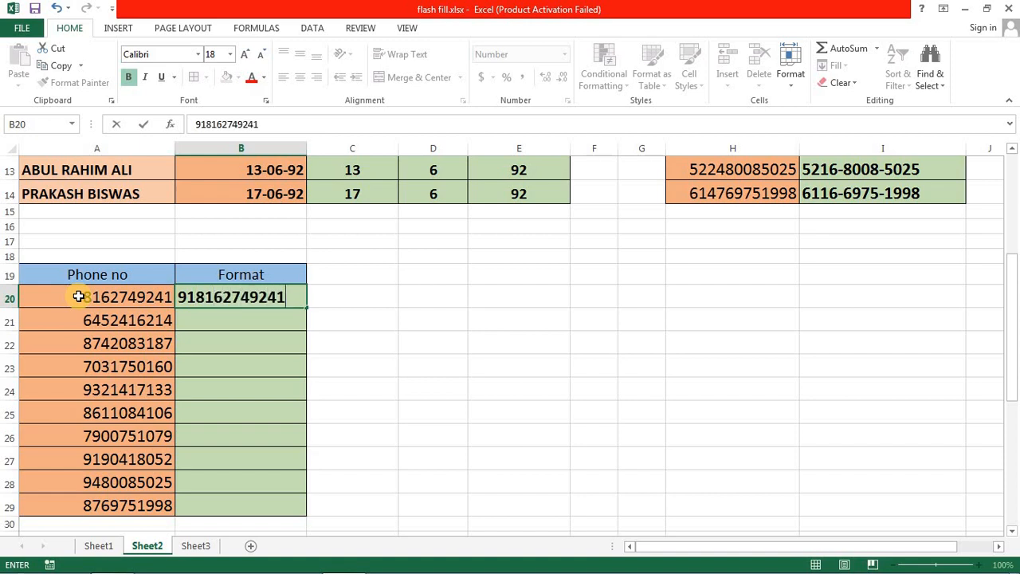
key(Return)
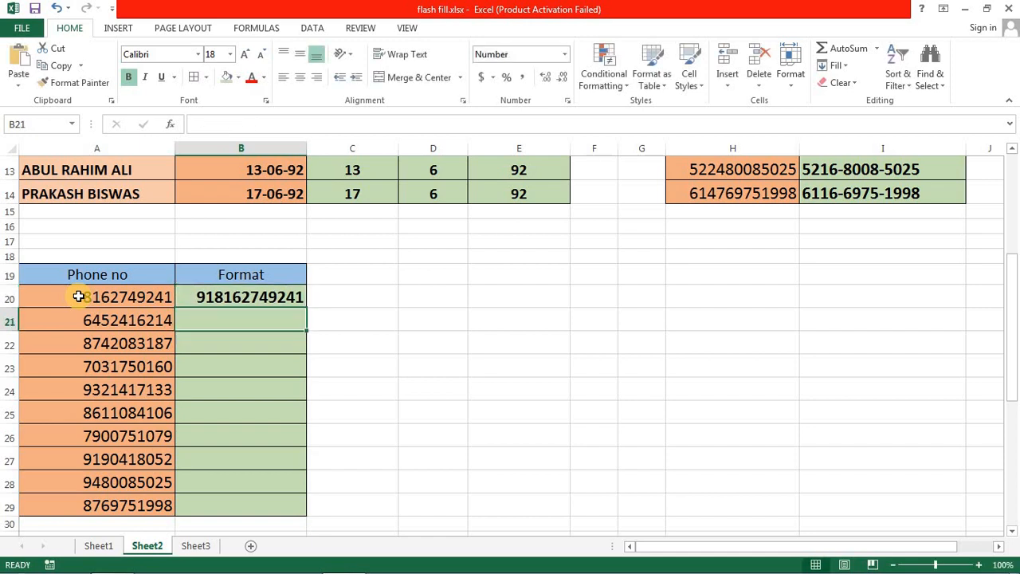
key(ctrl+e)
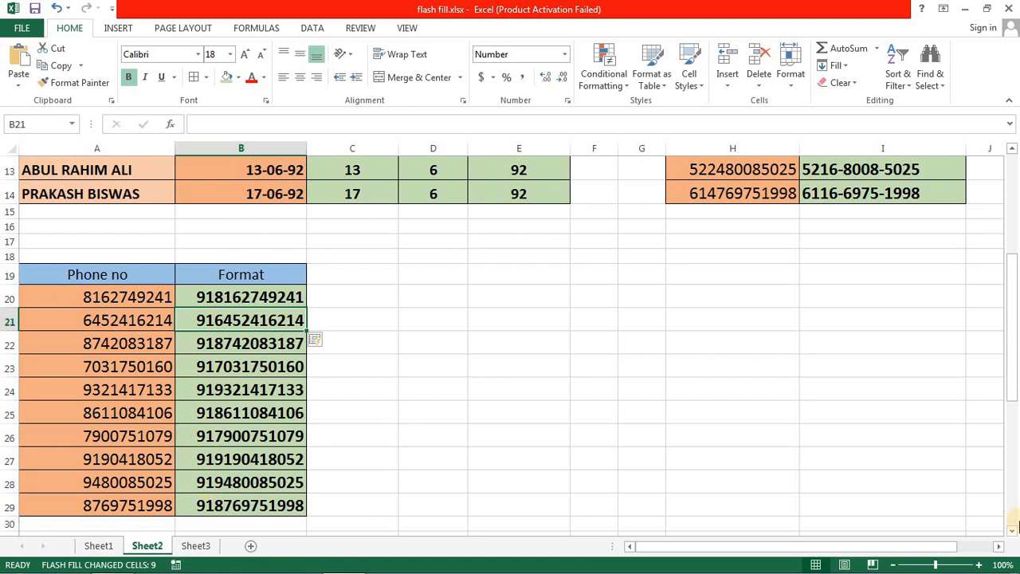
- Clear the "Aadhaar Number" header in A34 above the mixed letter-and-digit codes
mouse_move(1015, 292)
mouse_down()
mouse_move(1013, 326)
mouse_move(1014, 303)
mouse_up()
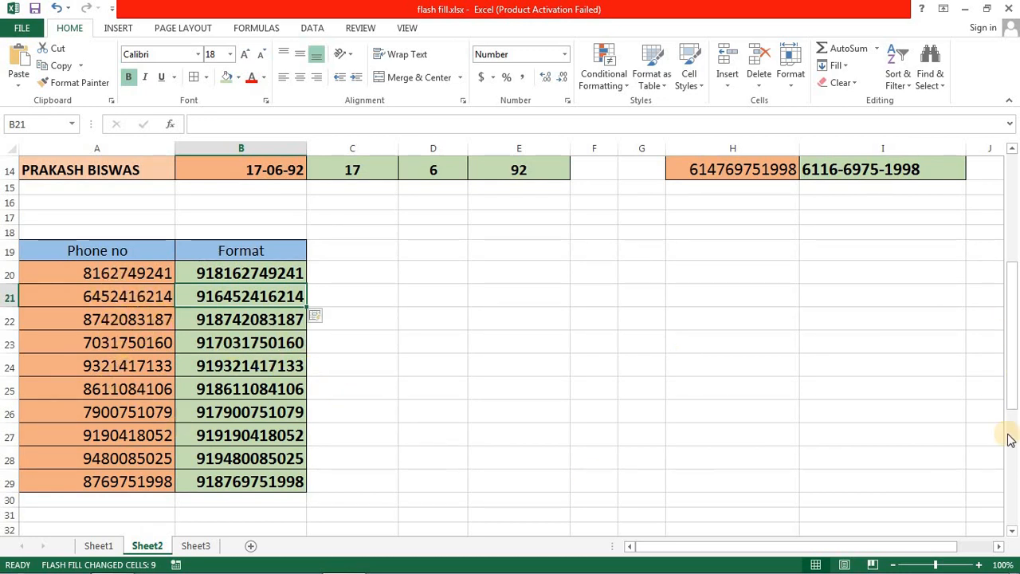
drag(1012, 344, 1012, 455)
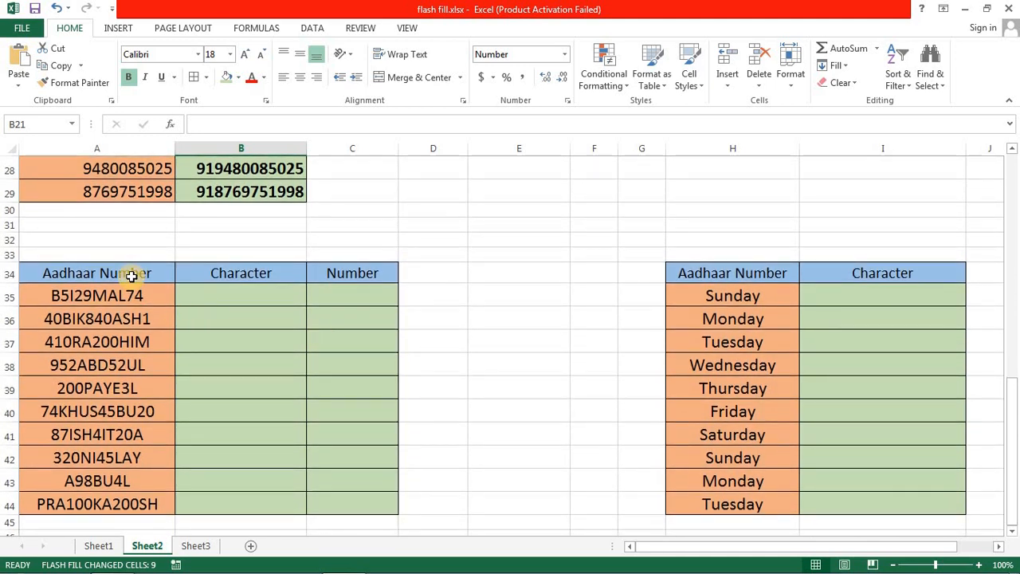
click(133, 271)
key(Delete)
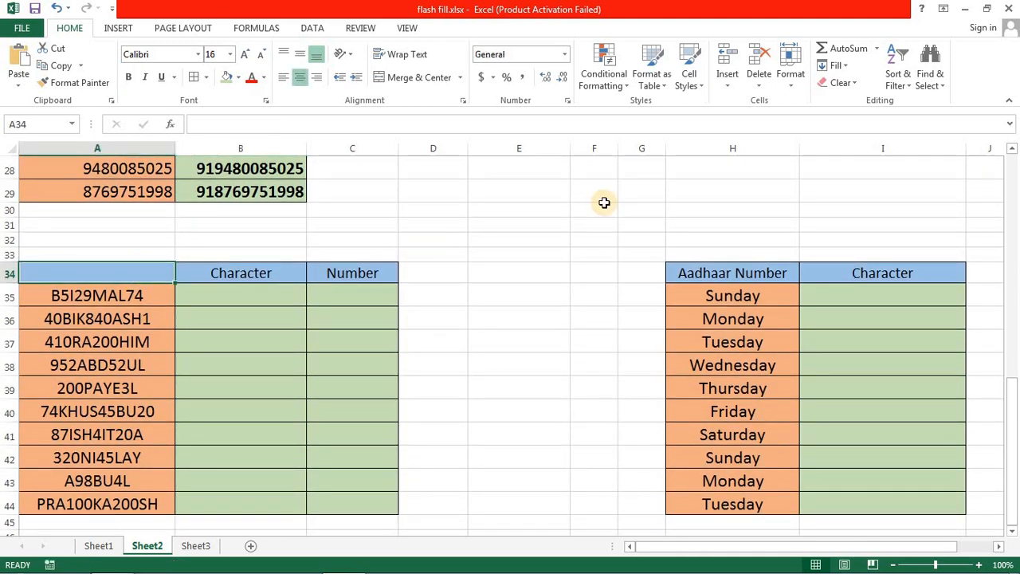
- Enter only the letters of the first mixed code in B35, in capitals, and Flash Fill the rest of the Character column
key(Down)
key(Right)
key(Left)
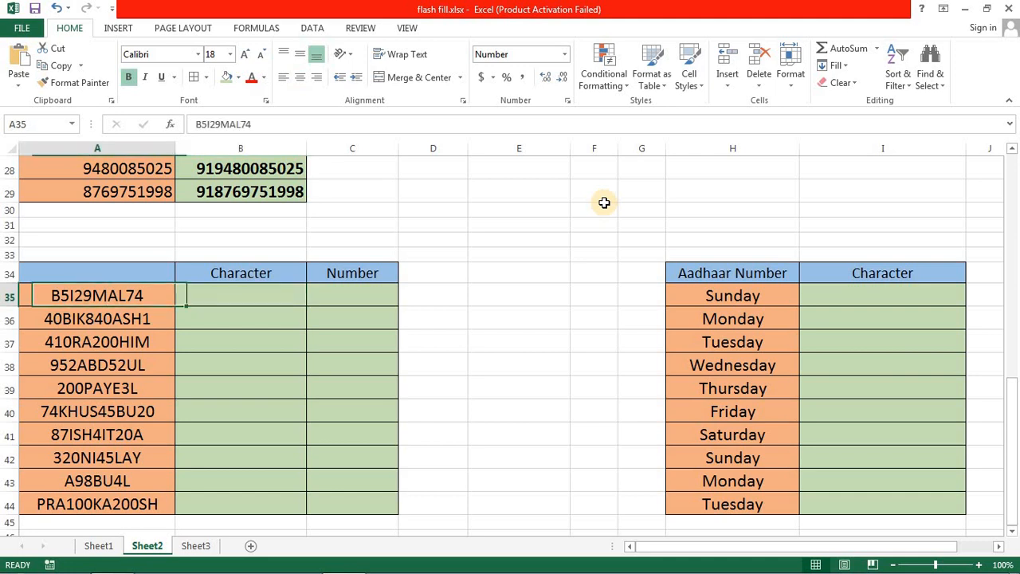
key(Right)
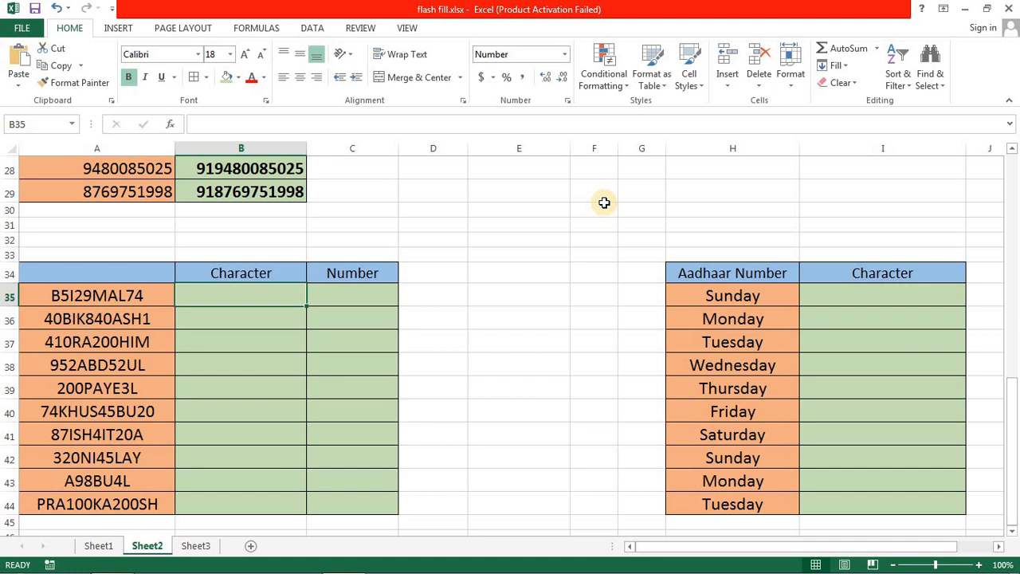
click(169, 297)
click(237, 297)
click(84, 298)
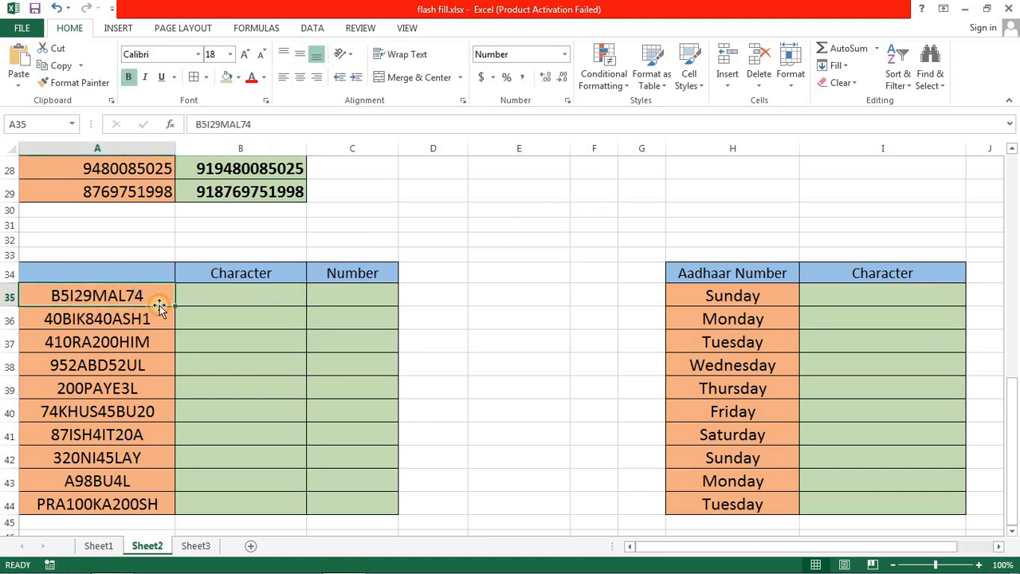
click(247, 295)
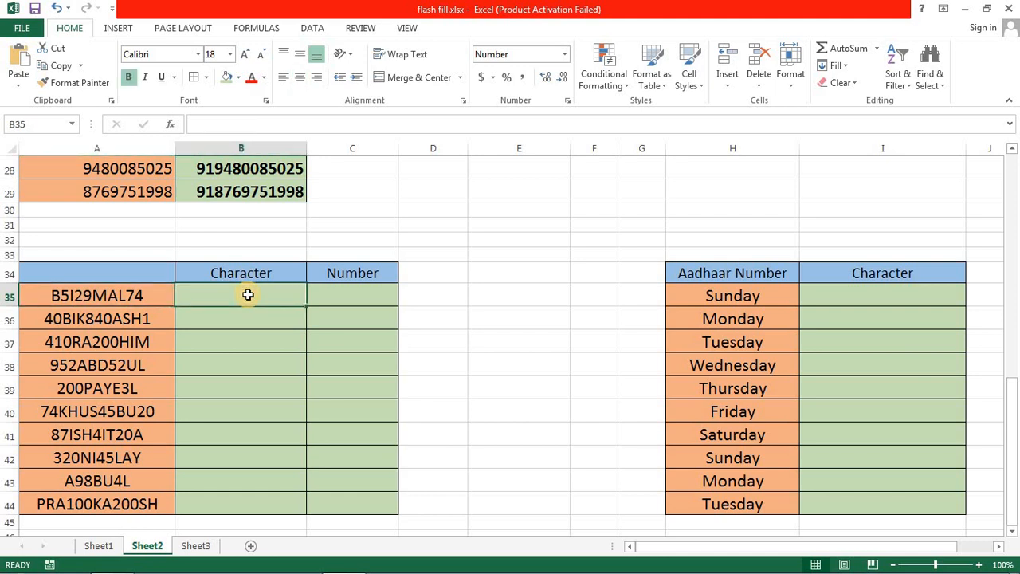
text(b)
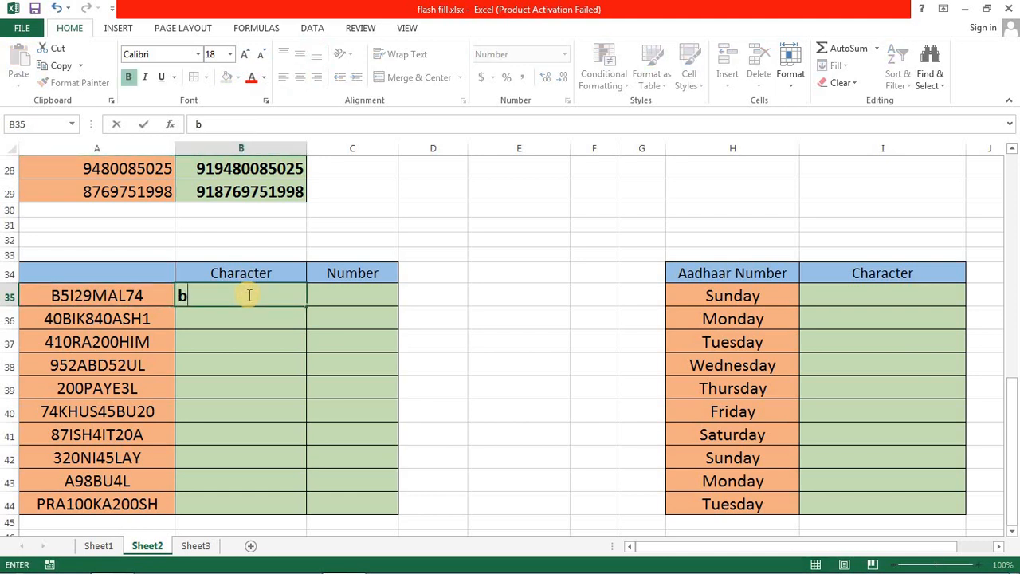
key(BackSpace)
text(BIMAL)
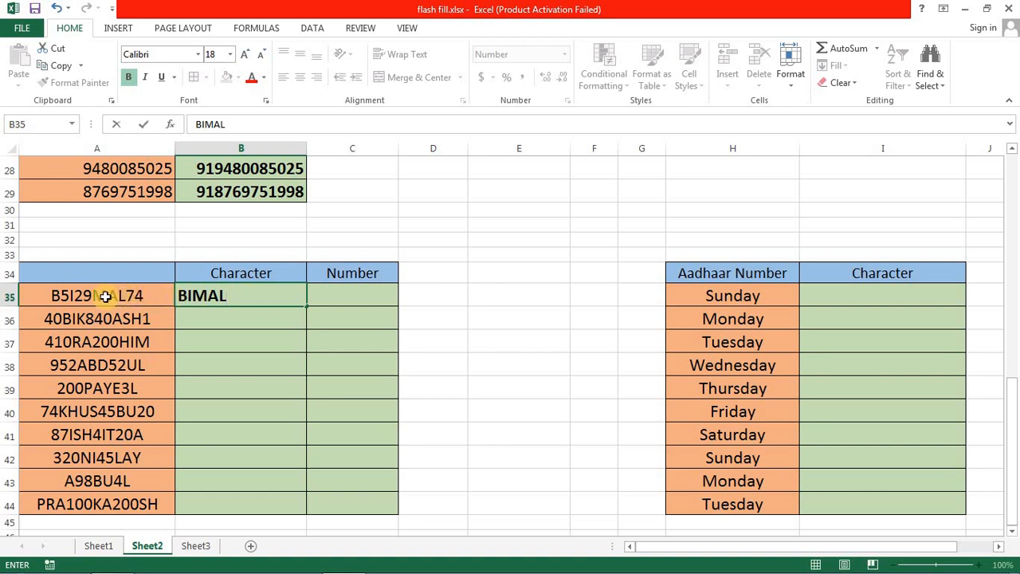
key(Return)
click(237, 298)
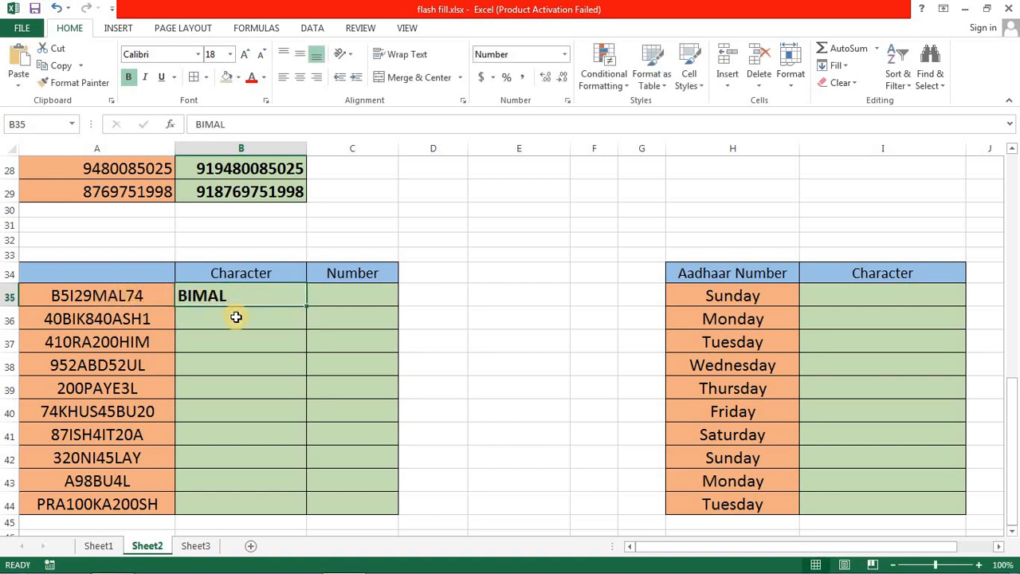
key(ctrl+e)
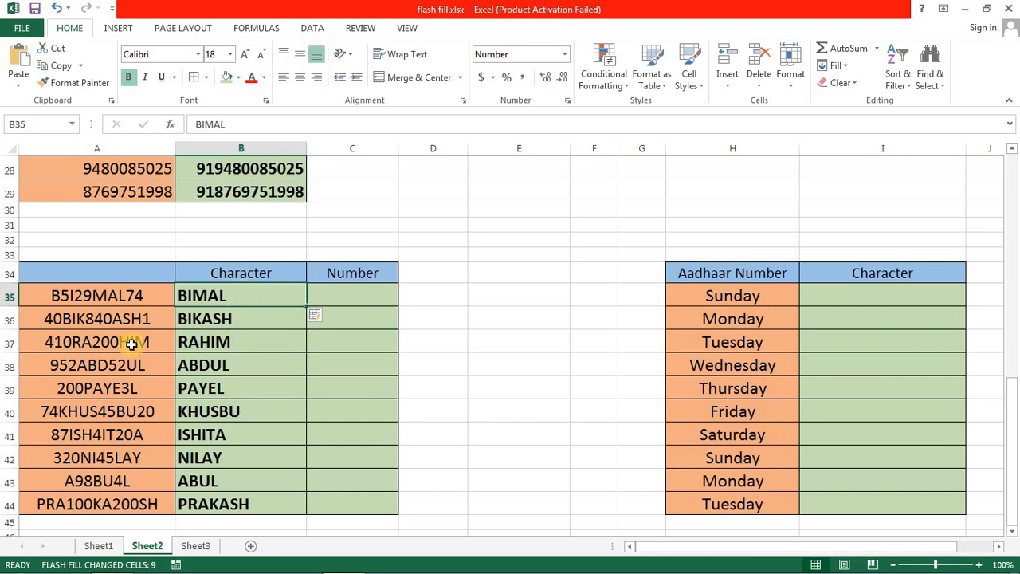
- Enter only the digits of the first mixed code, 52974, in C35 and Flash Fill the rest of the Number column
click(350, 289)
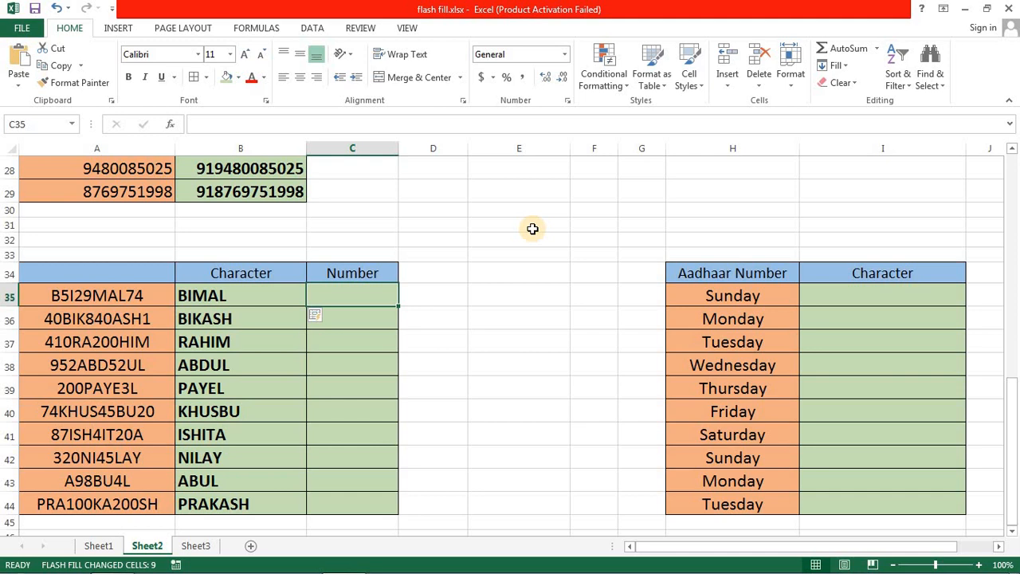
text(52)
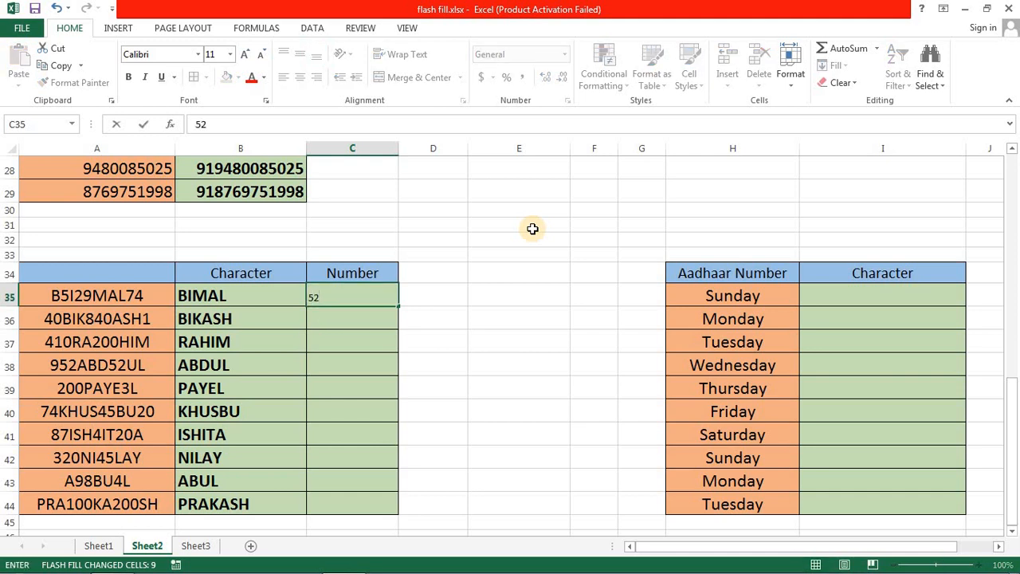
text(974)
key(Return)
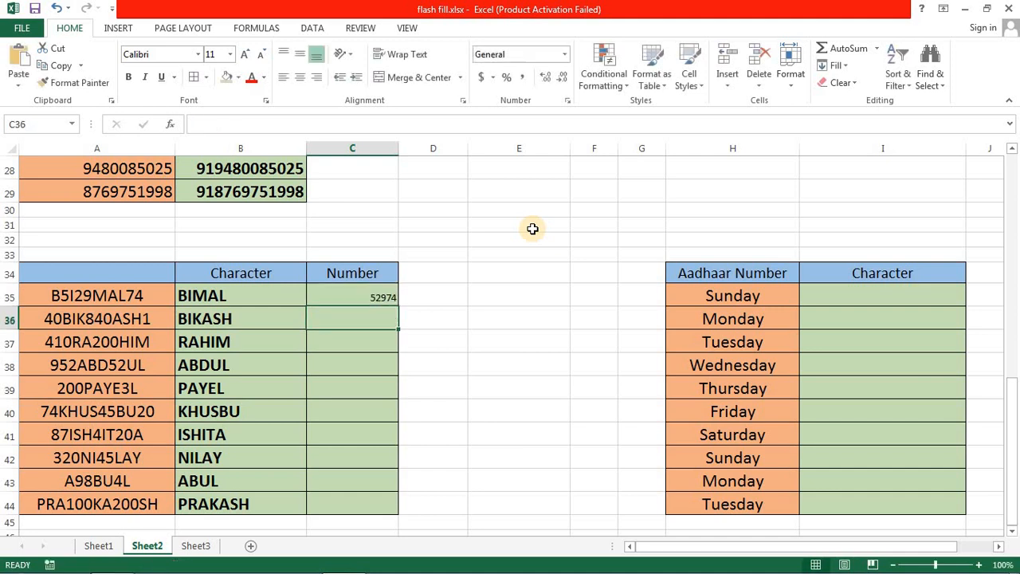
key(ctrl+e)
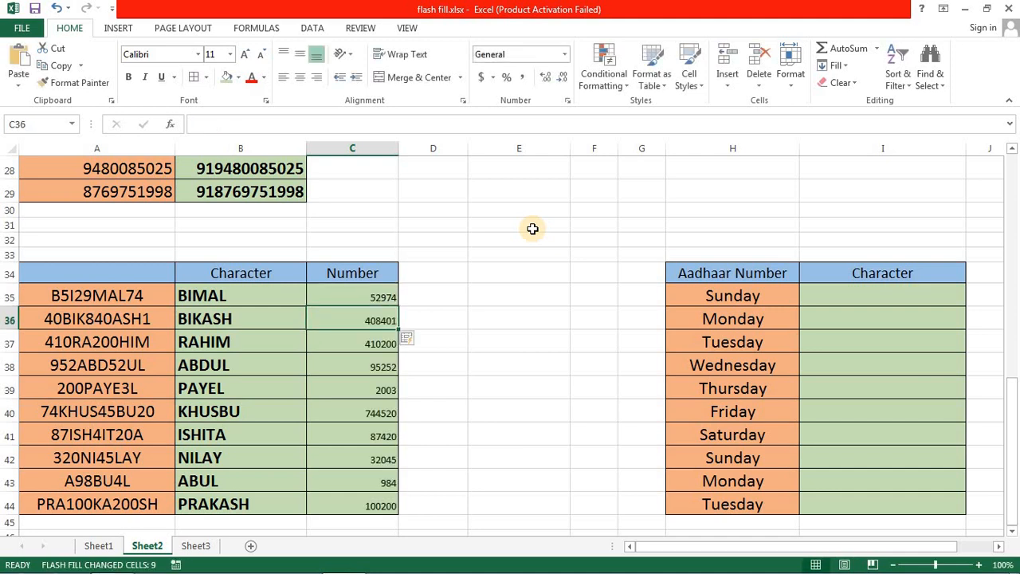
click(366, 298)
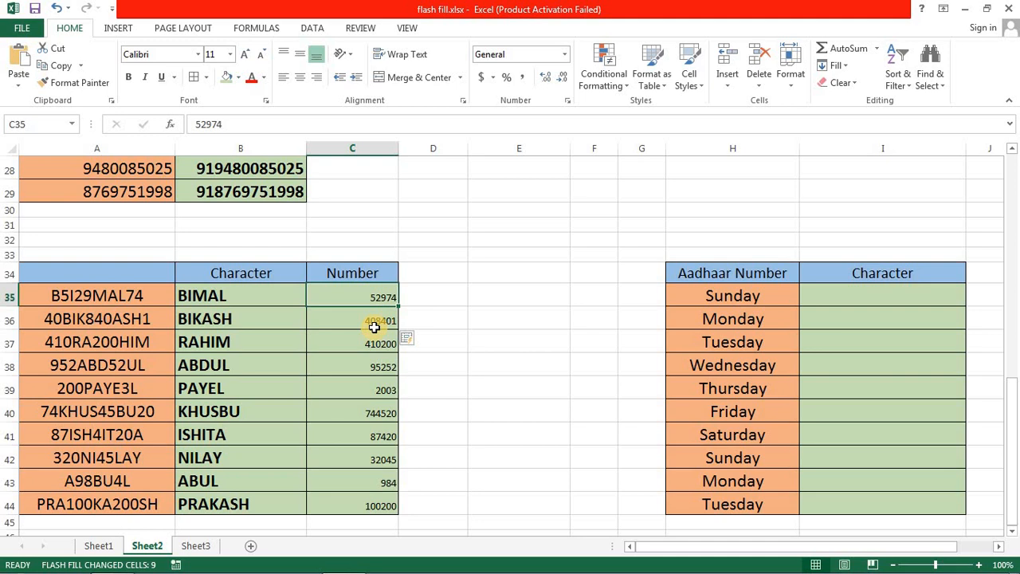
- Clear the "Aadhaar Number" header in H34 above the weekday names
click(749, 274)
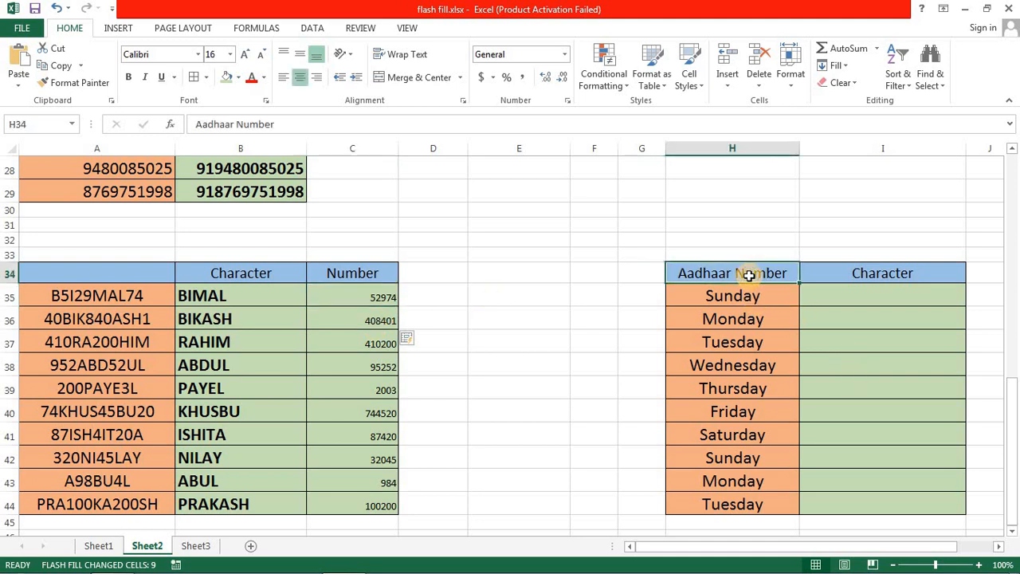
key(Delete)
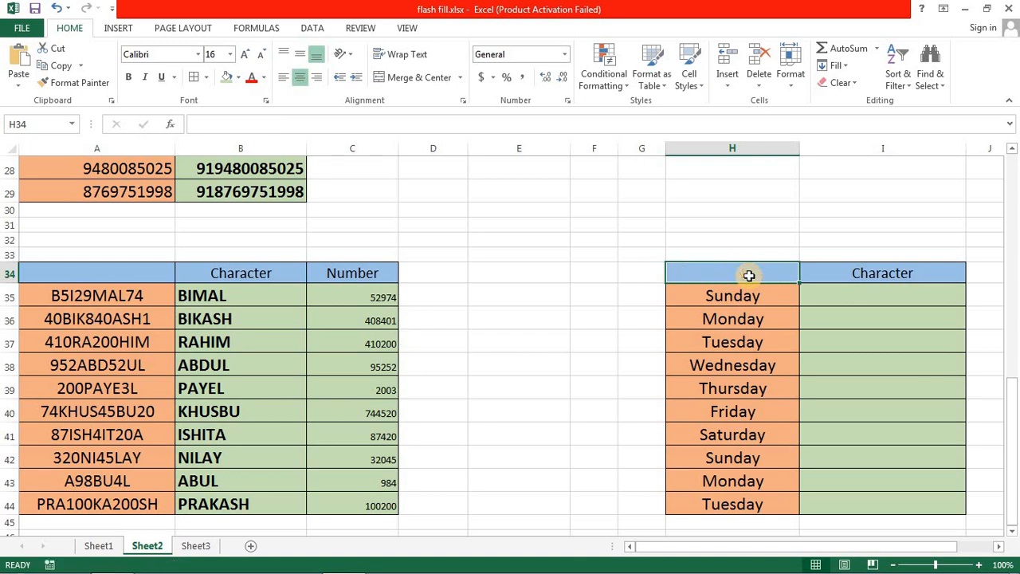
- Enter the first letter of Sunday as "s" in I35 and Flash Fill the rest of the weekday table's Character column
key(Down)
key(Right)
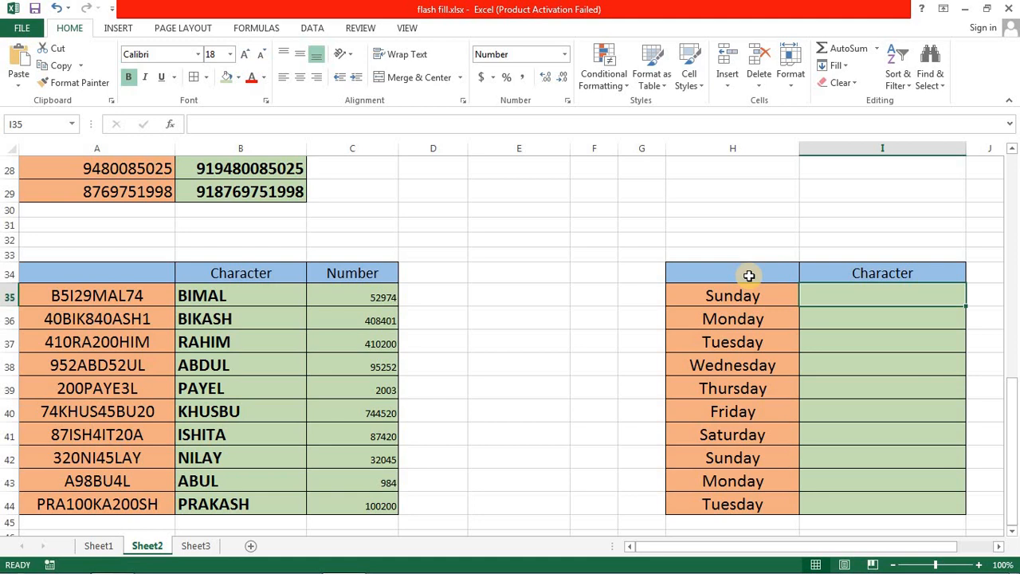
text(s)
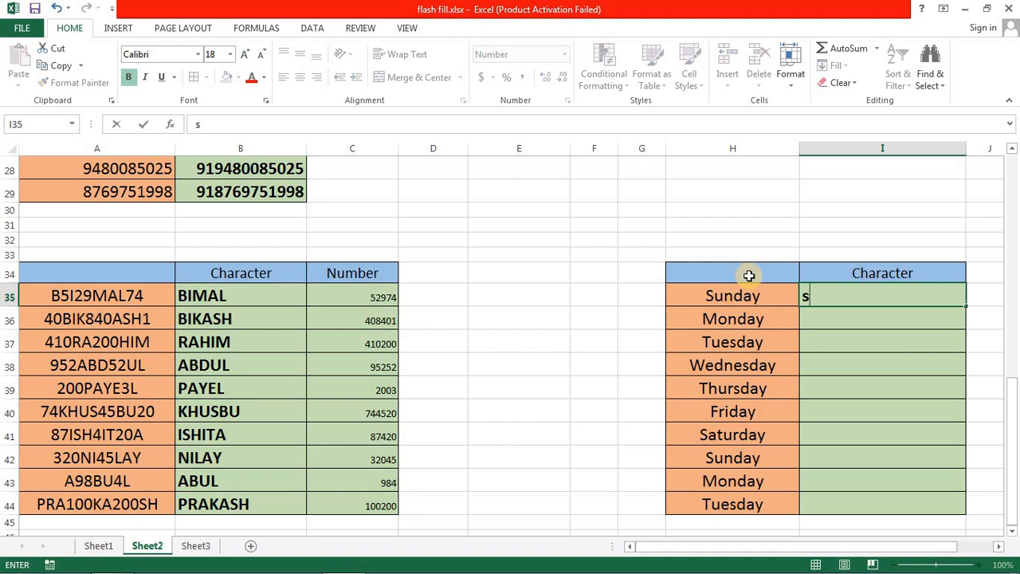
key(Return)
key(ctrl+e)
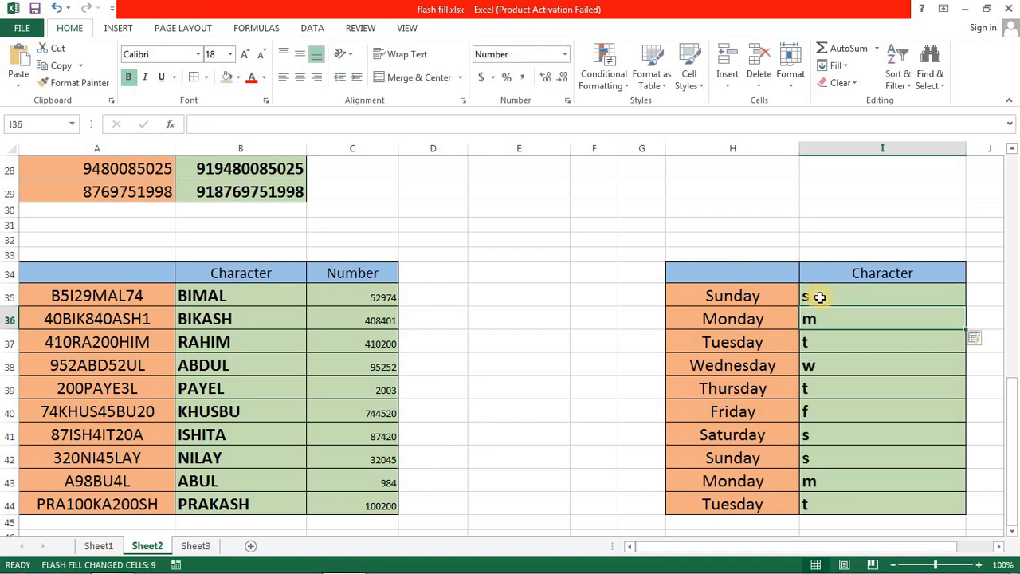
- Clear all the first-letter entries from I35 to I44 beside the weekday names
drag(824, 295, 814, 479)
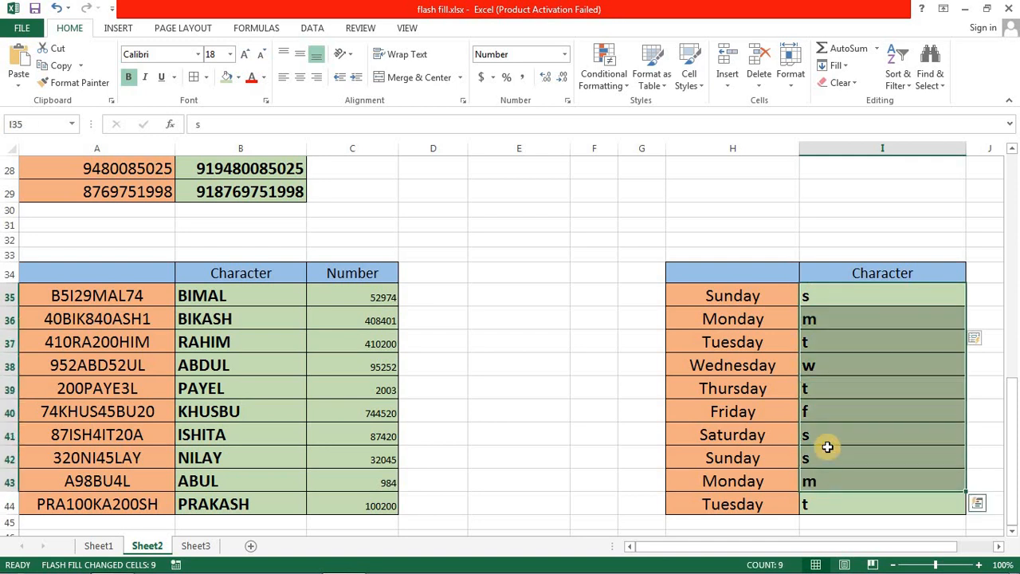
key(Delete)
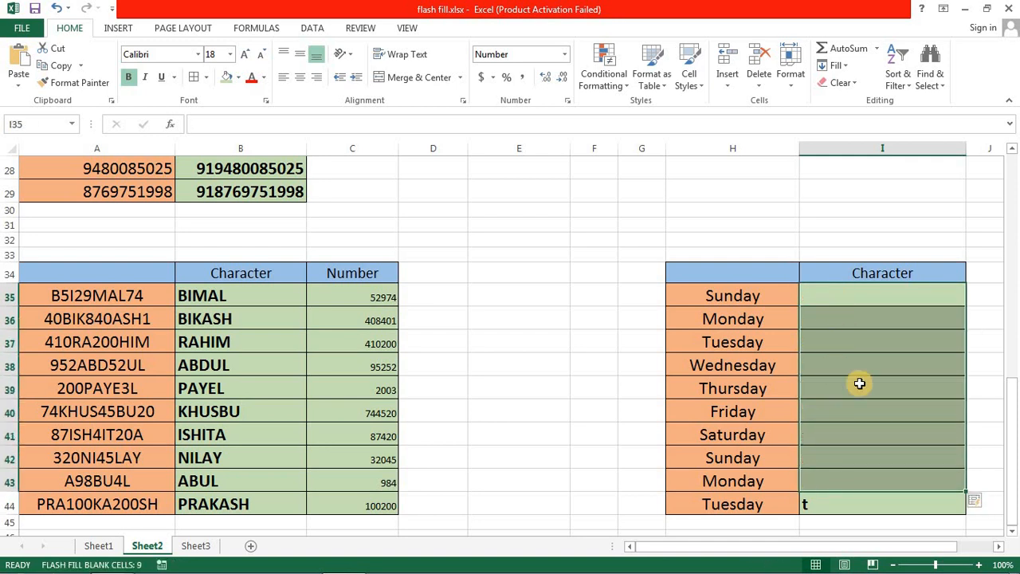
click(834, 500)
key(Delete)
- Enter "DAY" in I35 beside Sunday, Flash Fill the rest of the column, and compare the entries with their weekday names
click(831, 296)
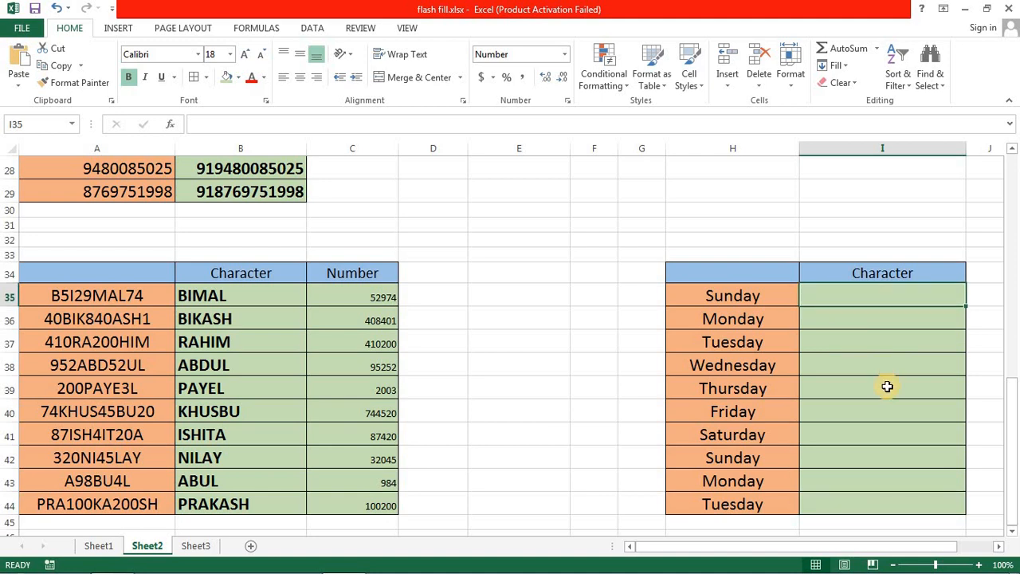
text(D)
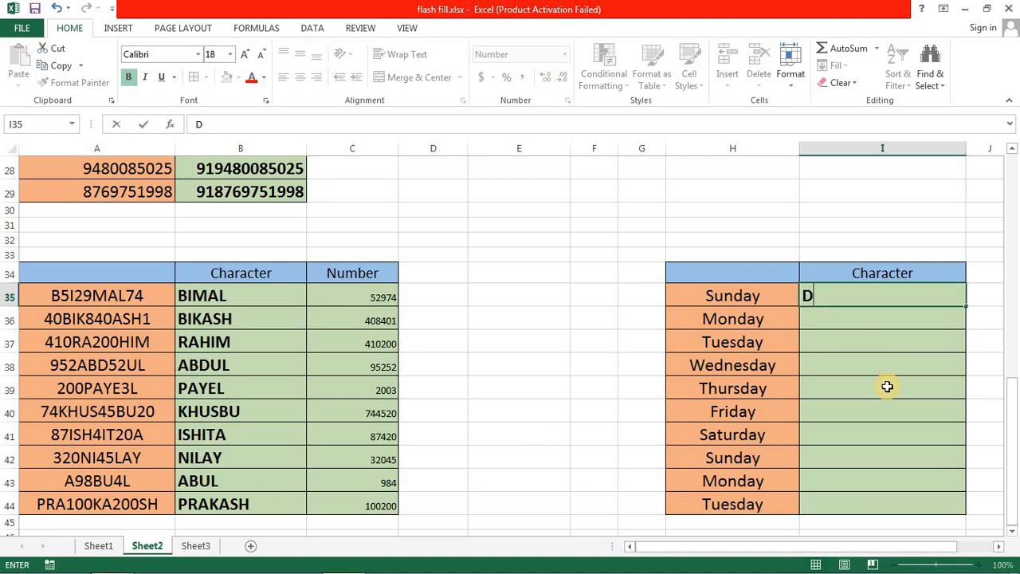
text(A)
key(BackSpace)
text(DAY)
key(Return)
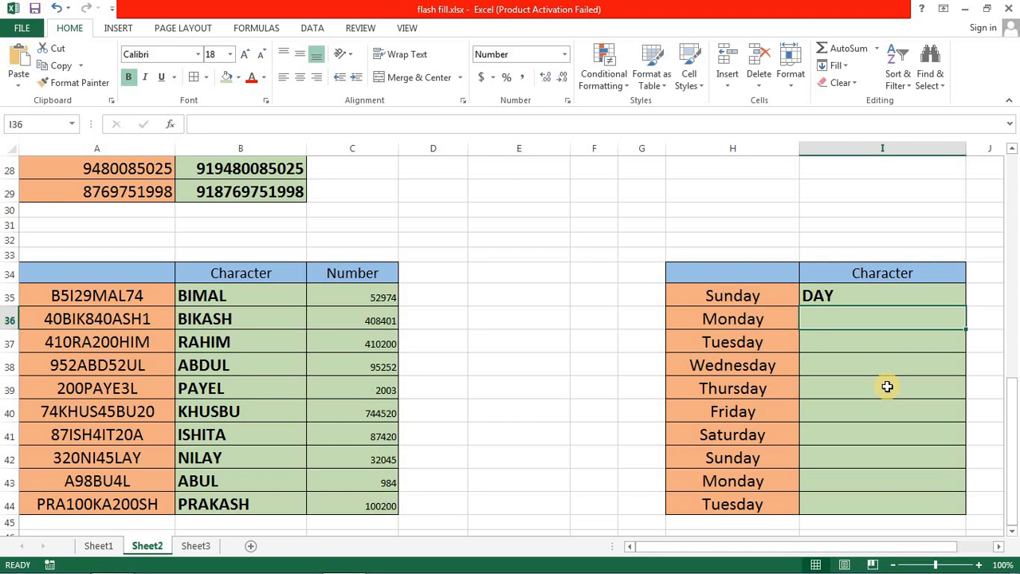
key(ctrl+e)
click(754, 366)
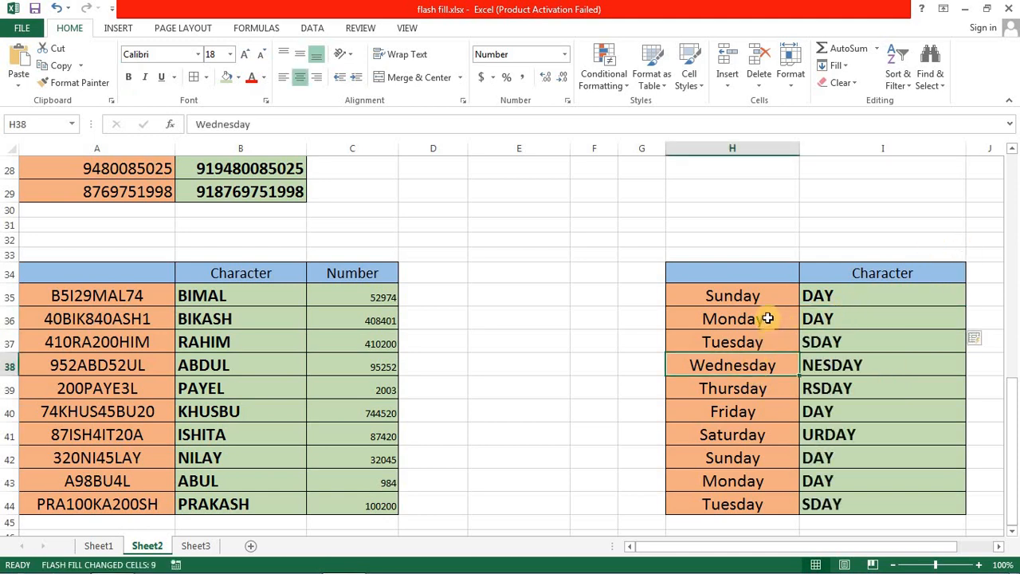
click(812, 297)
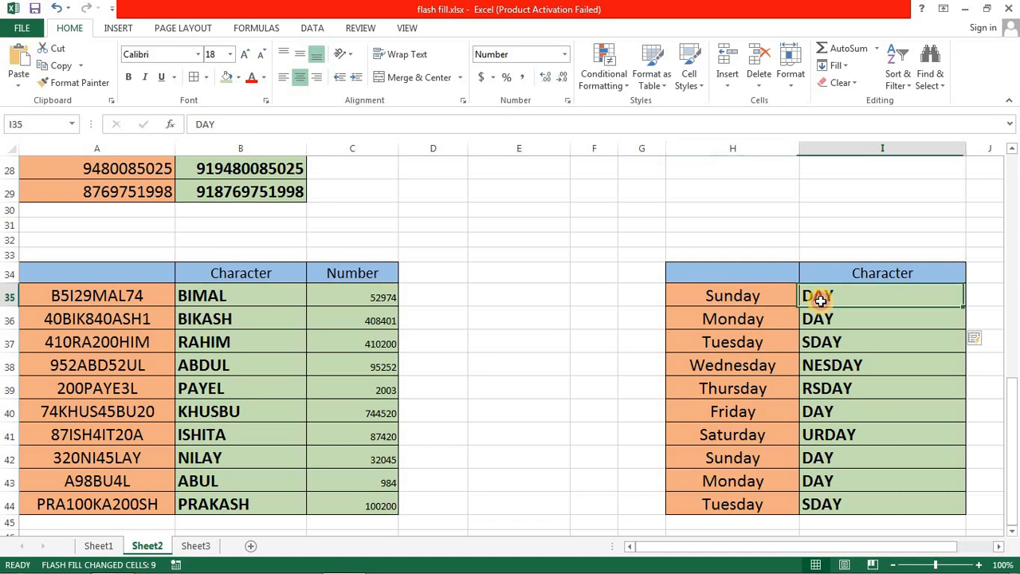
click(713, 298)
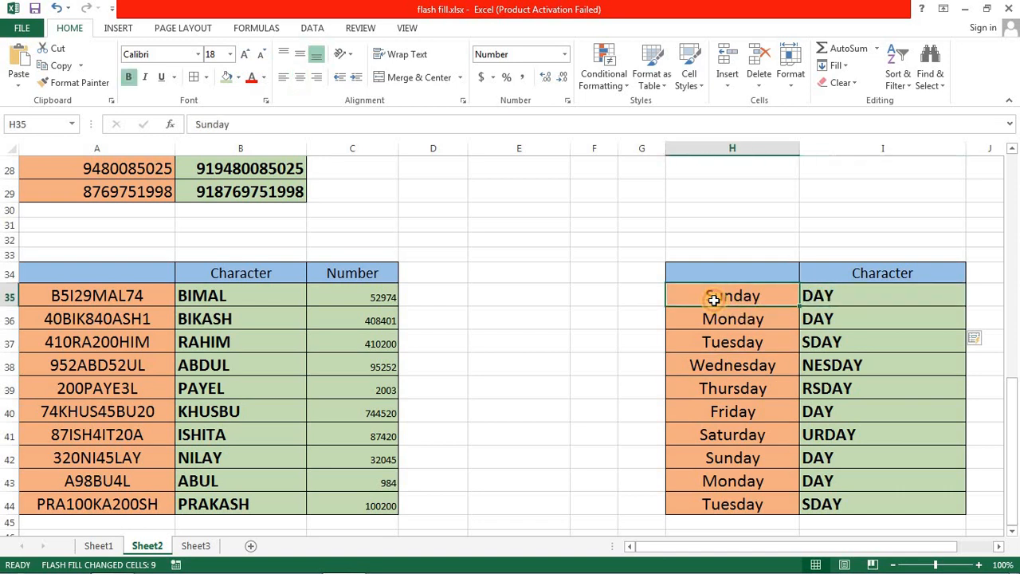
click(829, 297)
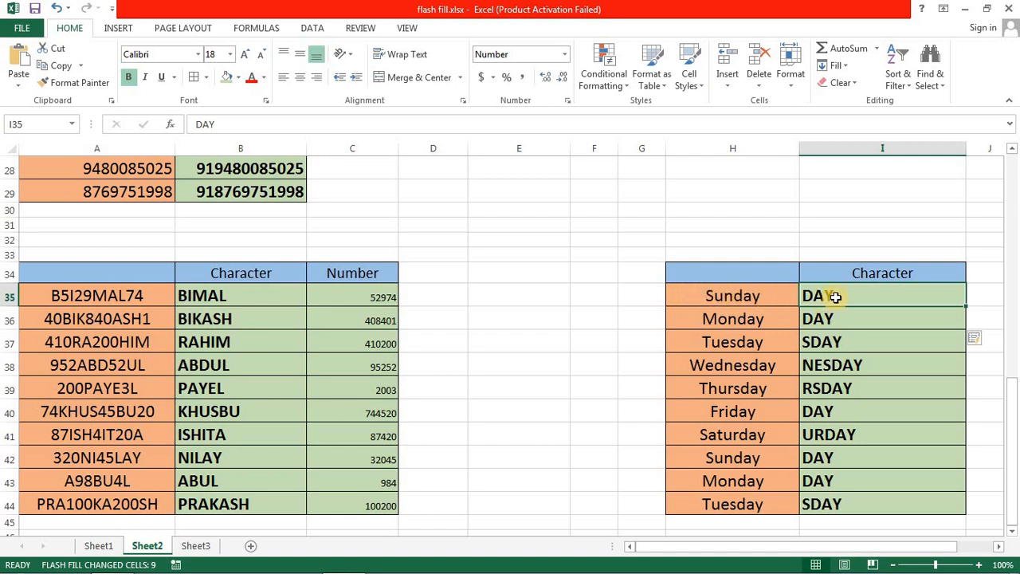
click(744, 325)
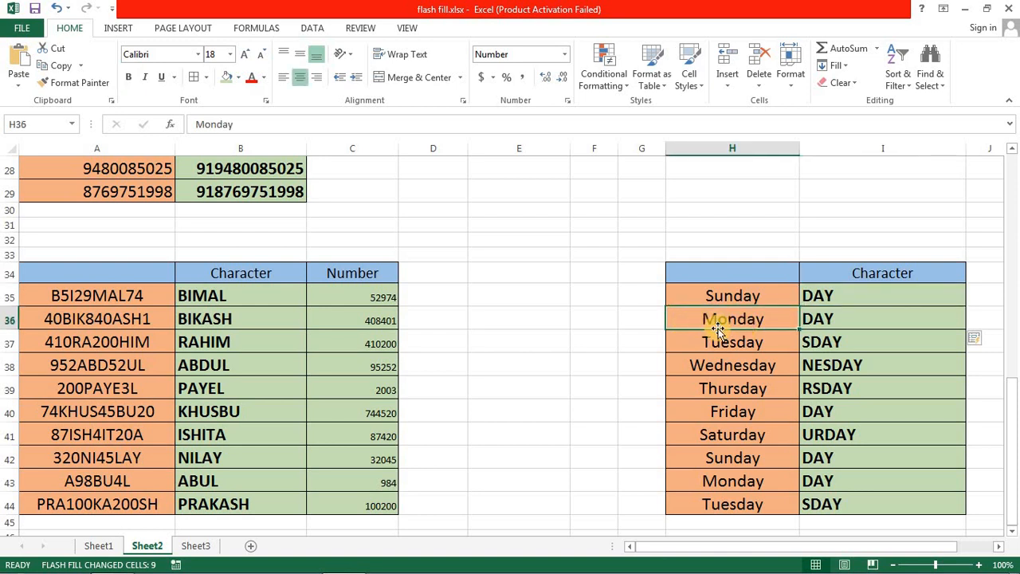
click(701, 349)
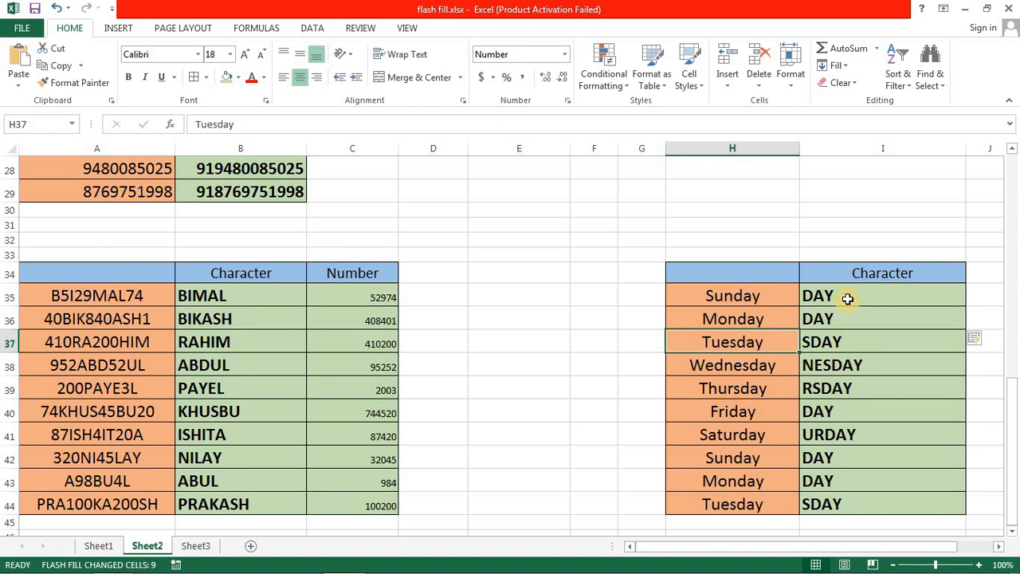
- Clear the flash-filled entries from I36 to I44, keeping only the sample beside Sunday
drag(842, 347, 839, 501)
key(Delete)
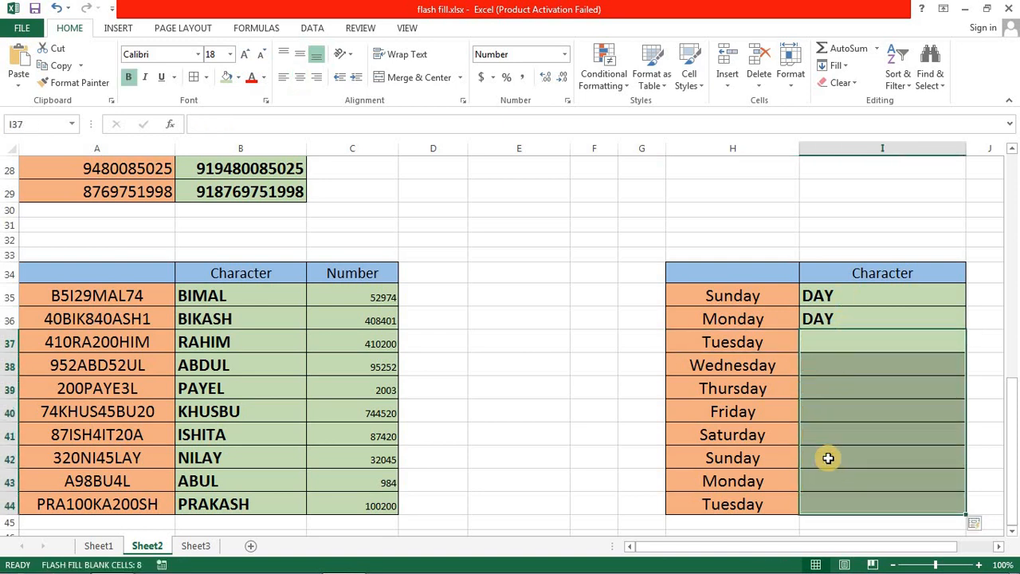
key(Up)
key(Delete)
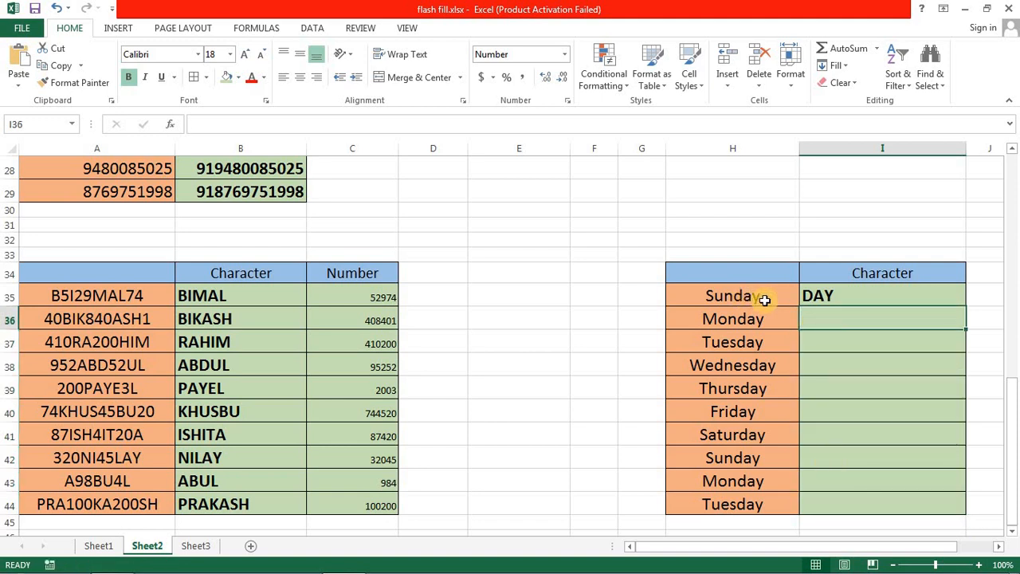
- Enter "DAY" in I36 beside Monday as a second sample and compare both samples with their weekday names
click(826, 293)
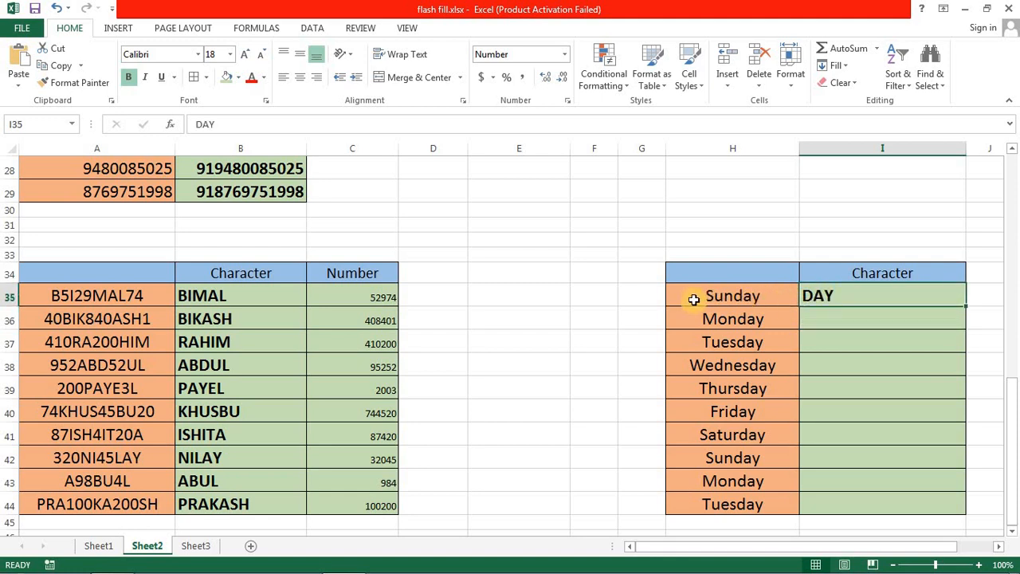
click(871, 331)
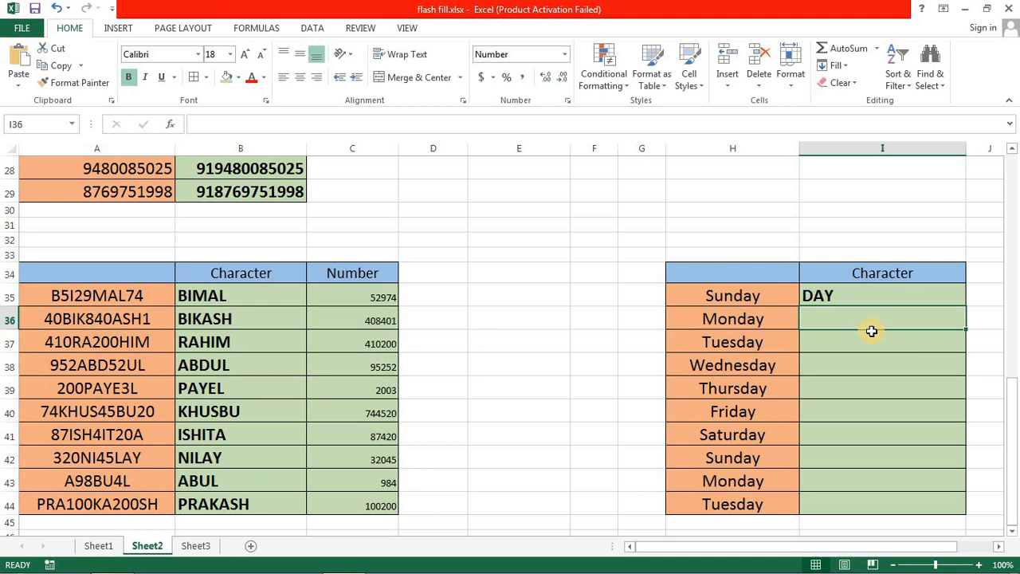
text(DAY)
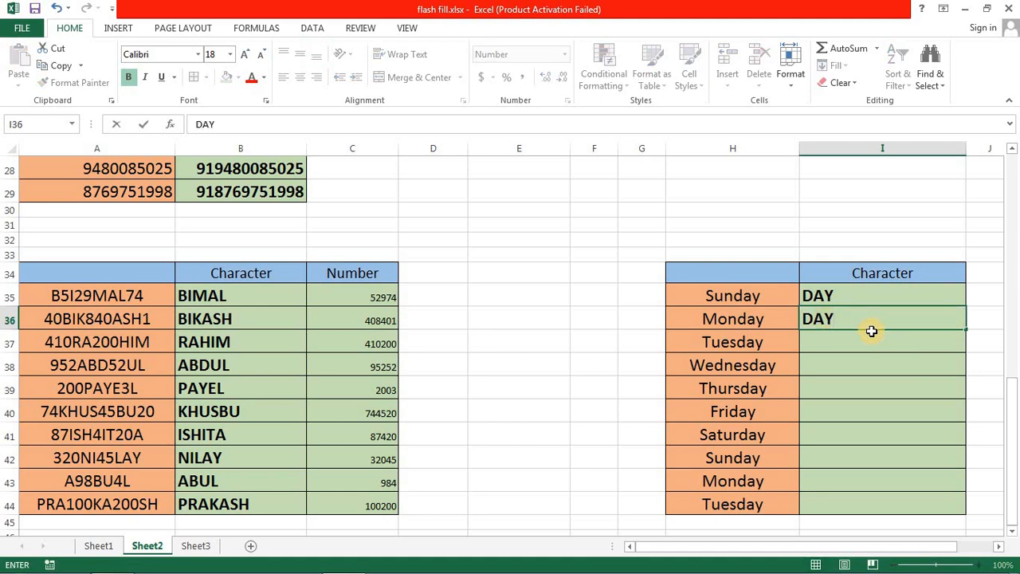
key(Return)
click(833, 300)
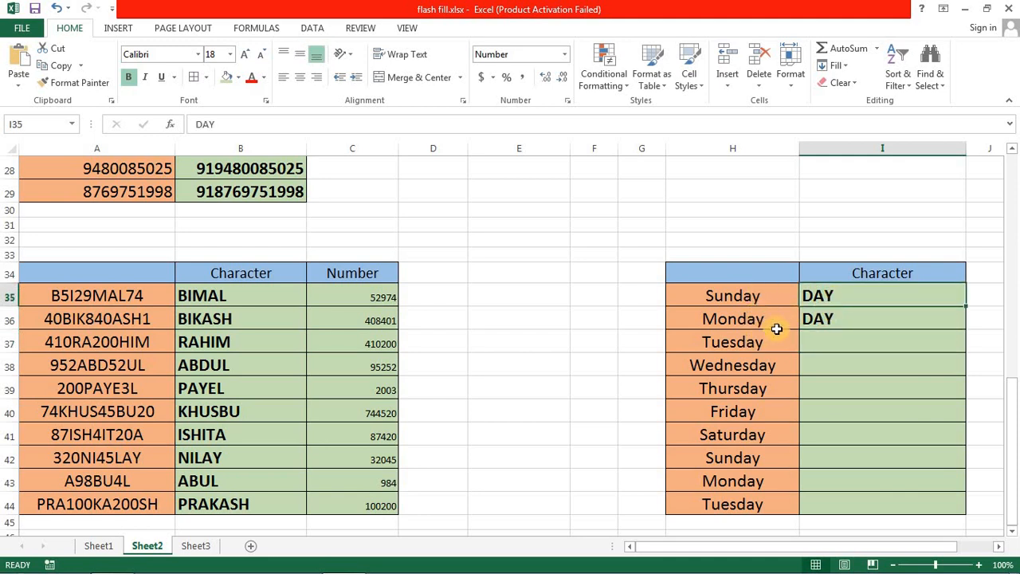
click(831, 322)
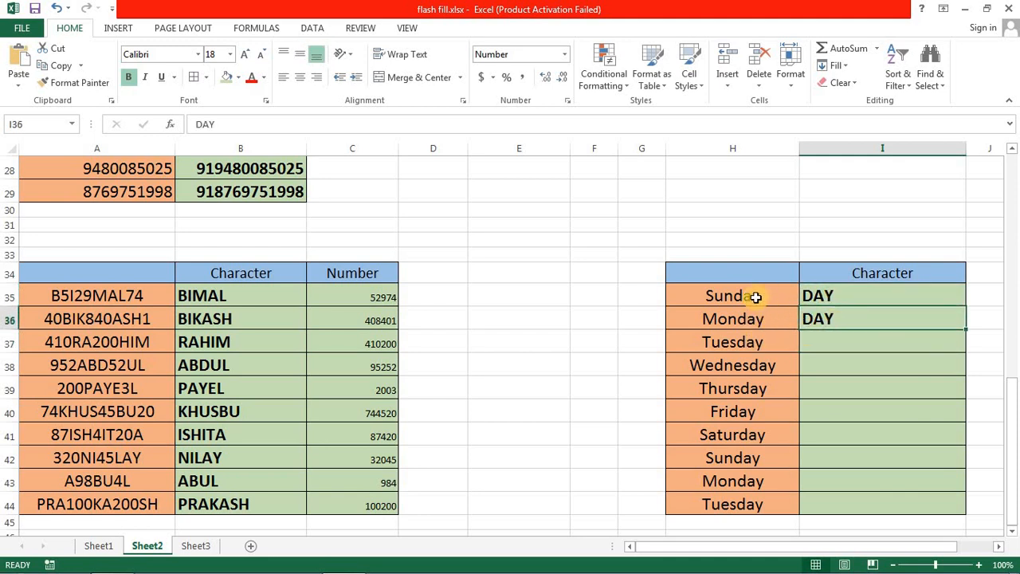
- Enter "DAY" in I37 beside Tuesday as another sample for the pattern
click(843, 344)
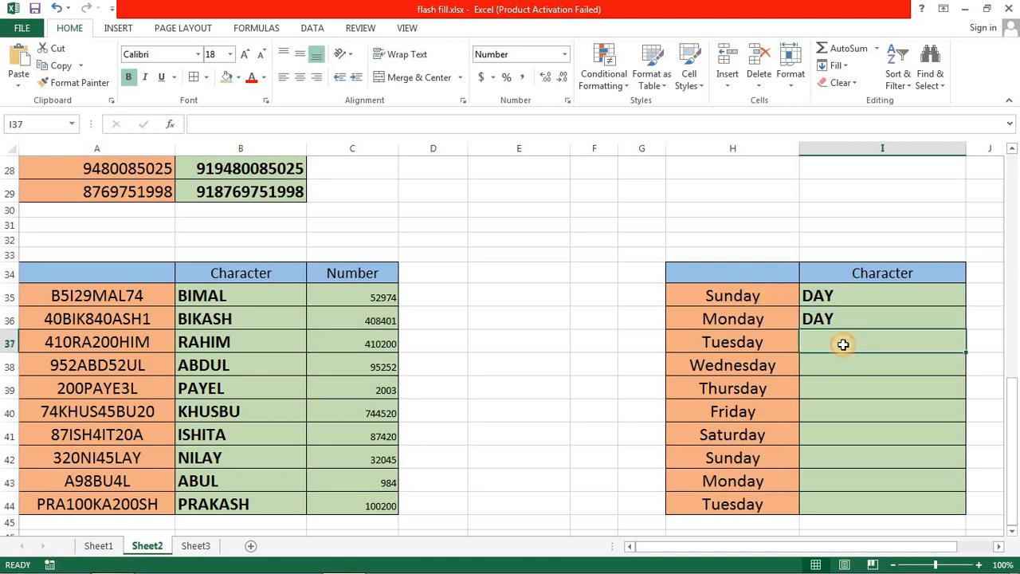
double_click(847, 345)
text(DAY)
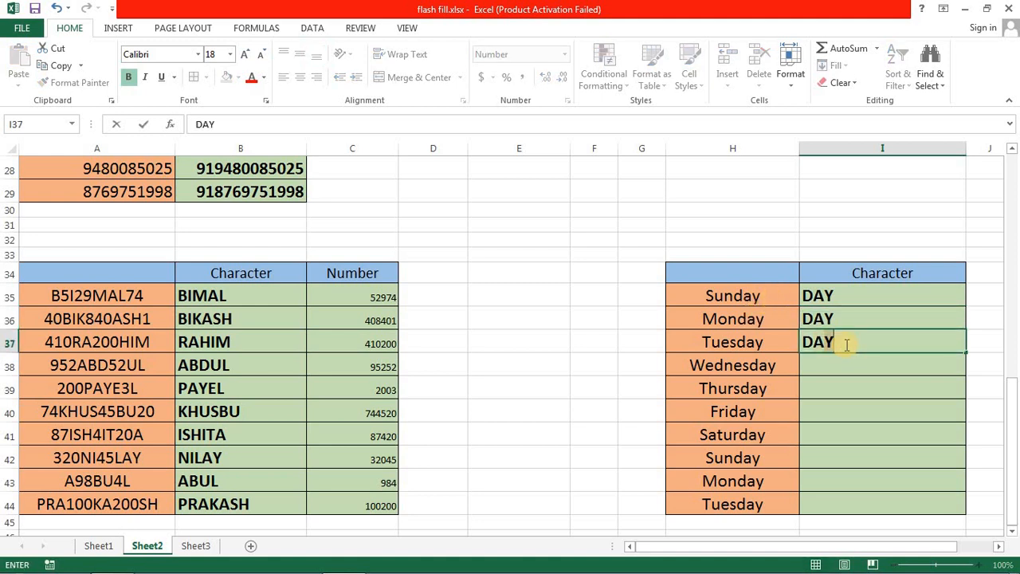
key(Return)
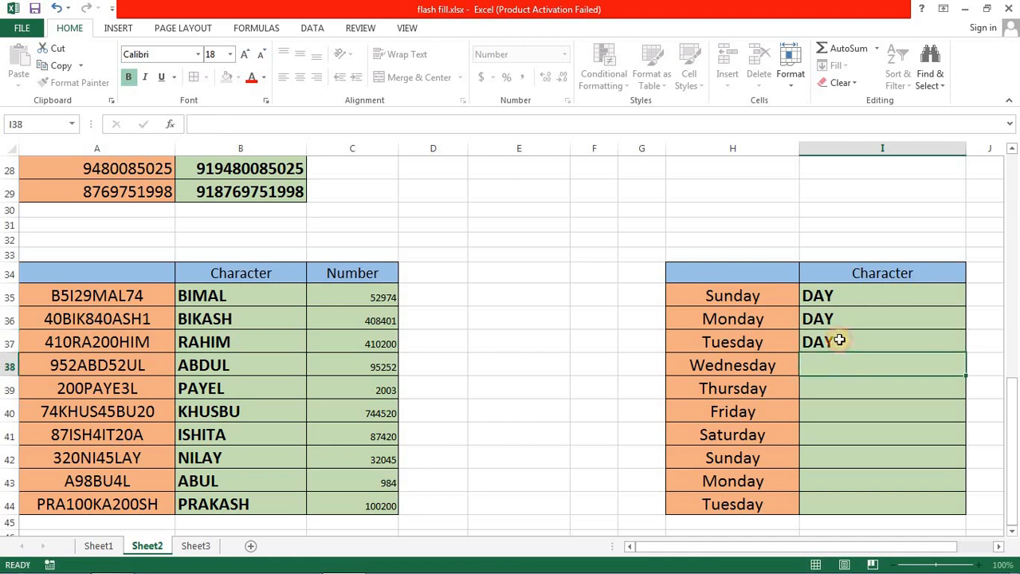
- Clear the sample in I36 beside Monday and Flash Fill the blank cells of the weekday table's Character column from I38
click(838, 319)
key(Delete)
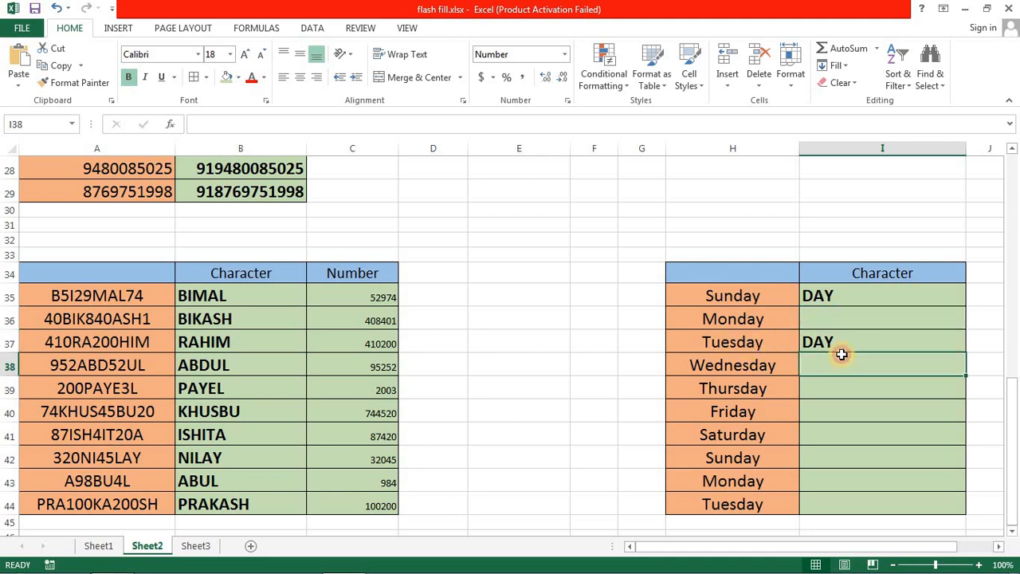
click(834, 298)
click(834, 342)
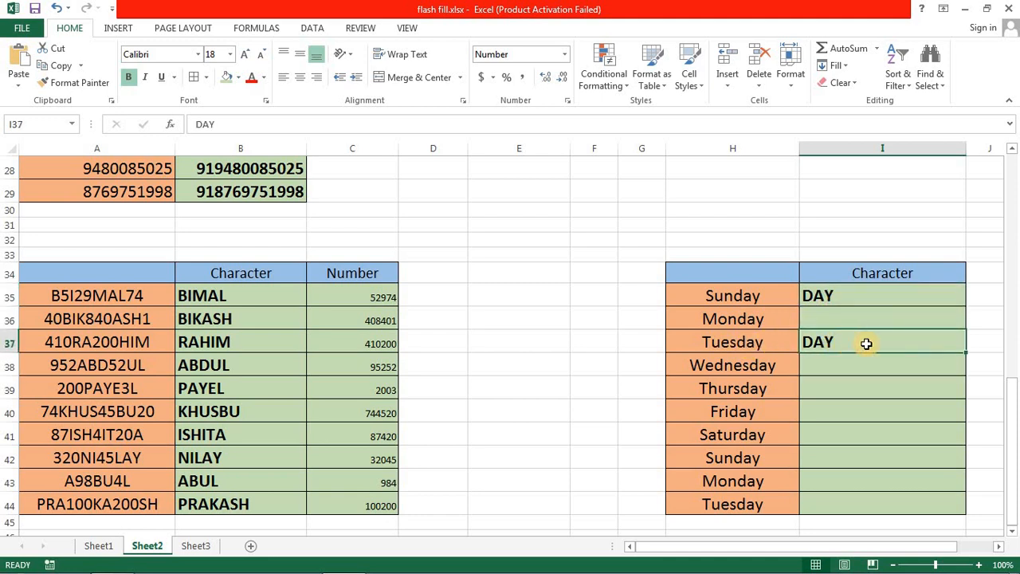
click(838, 370)
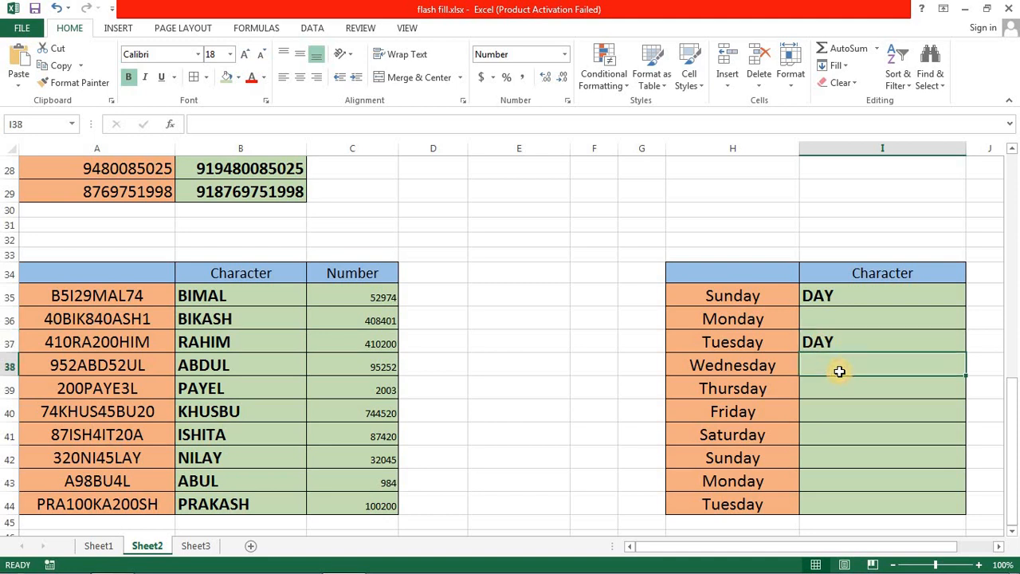
key(ctrl+e)
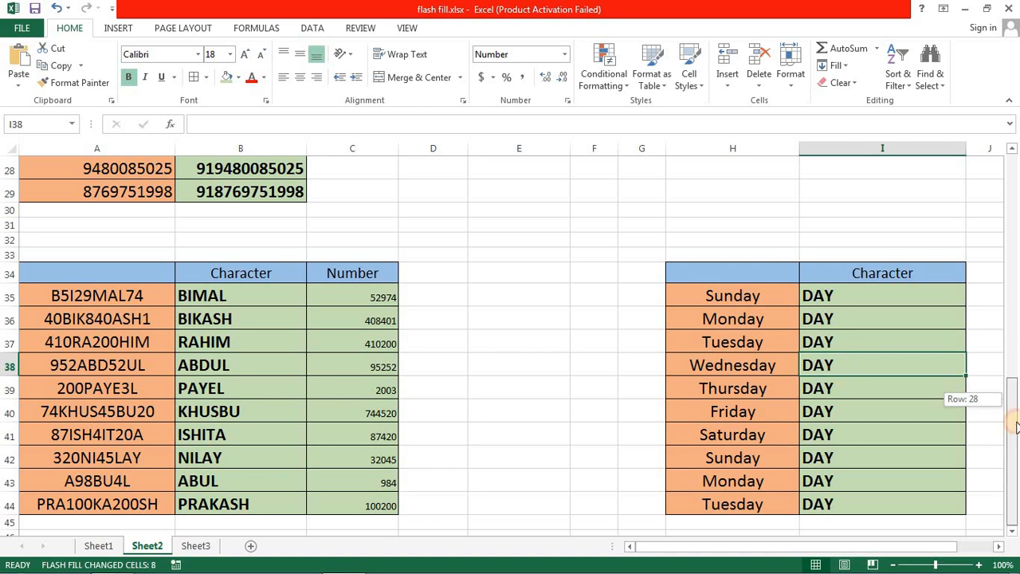
- Open Sheet3 and examine the comma-separated player records in C2:C8
click(195, 546)
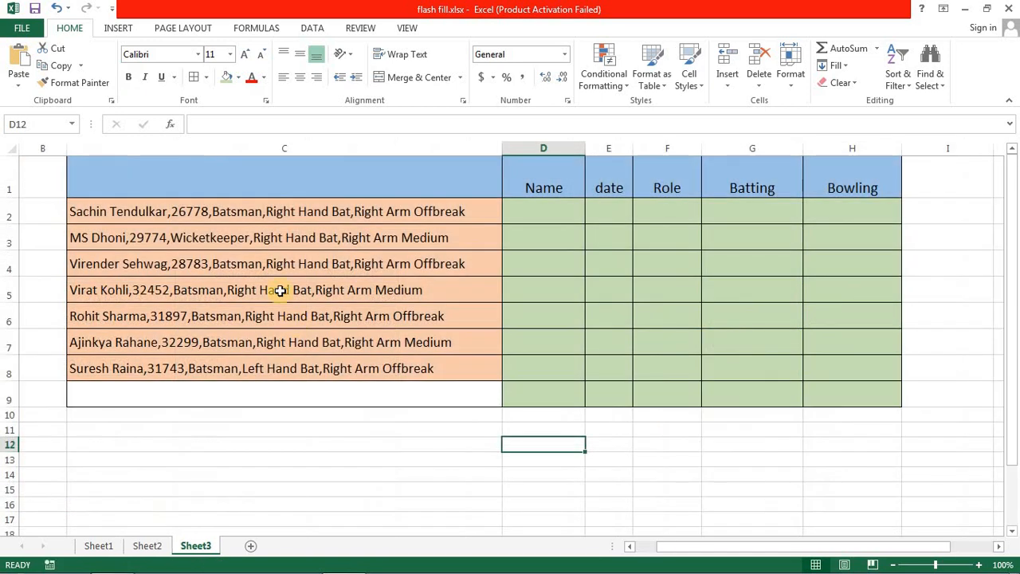
drag(272, 210, 262, 375)
click(271, 439)
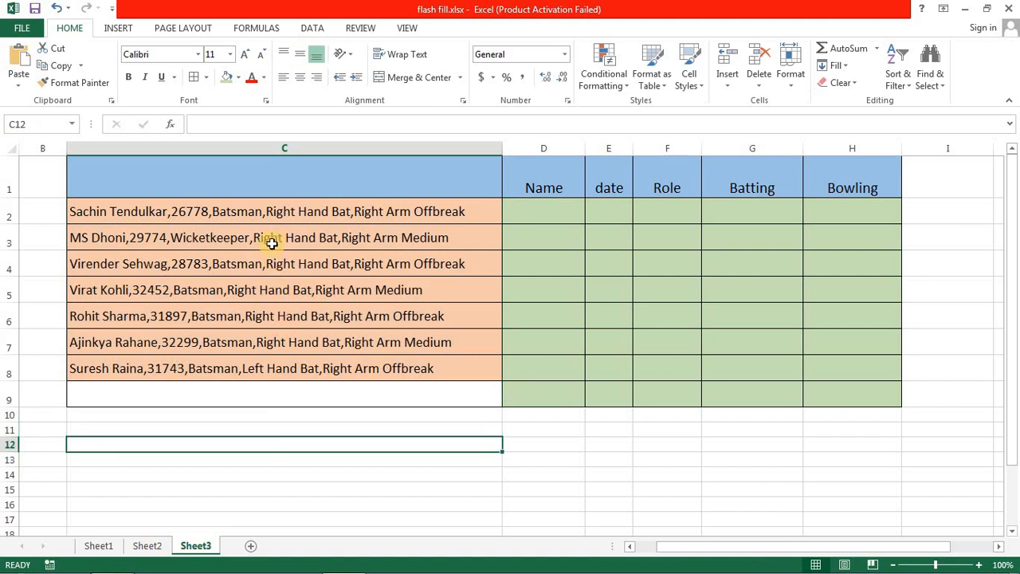
click(270, 211)
drag(261, 282, 256, 372)
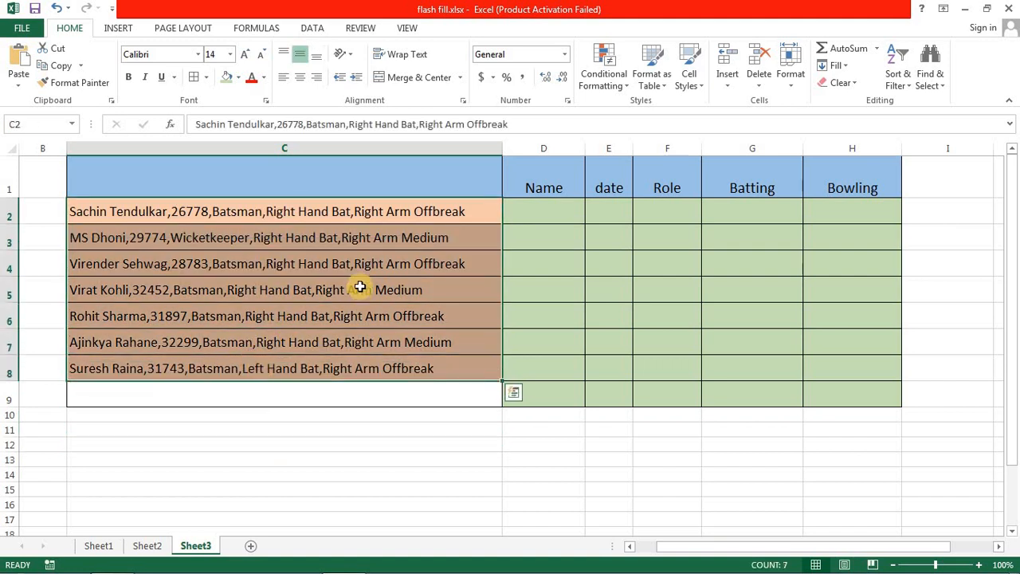
drag(346, 215, 334, 367)
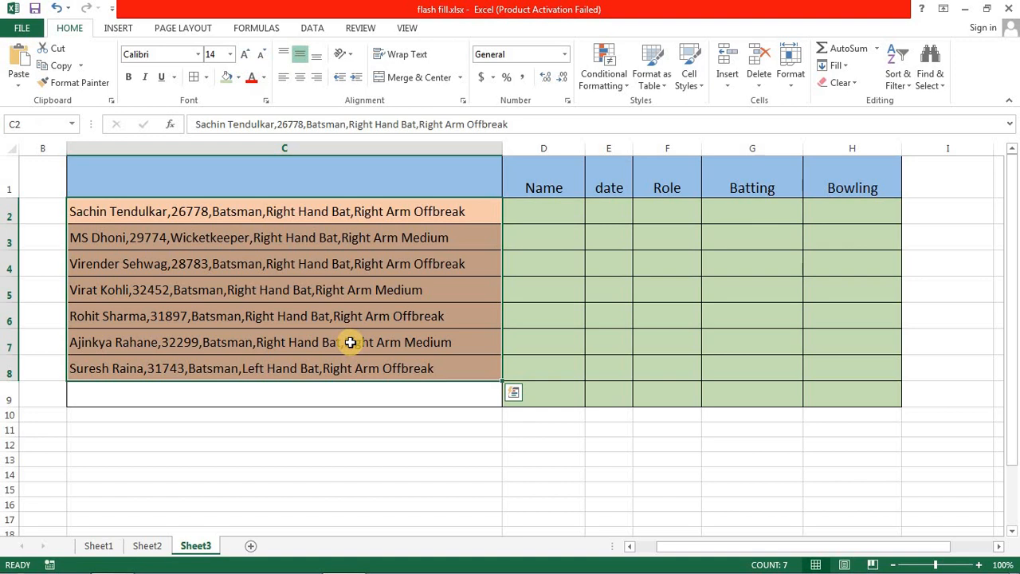
click(165, 213)
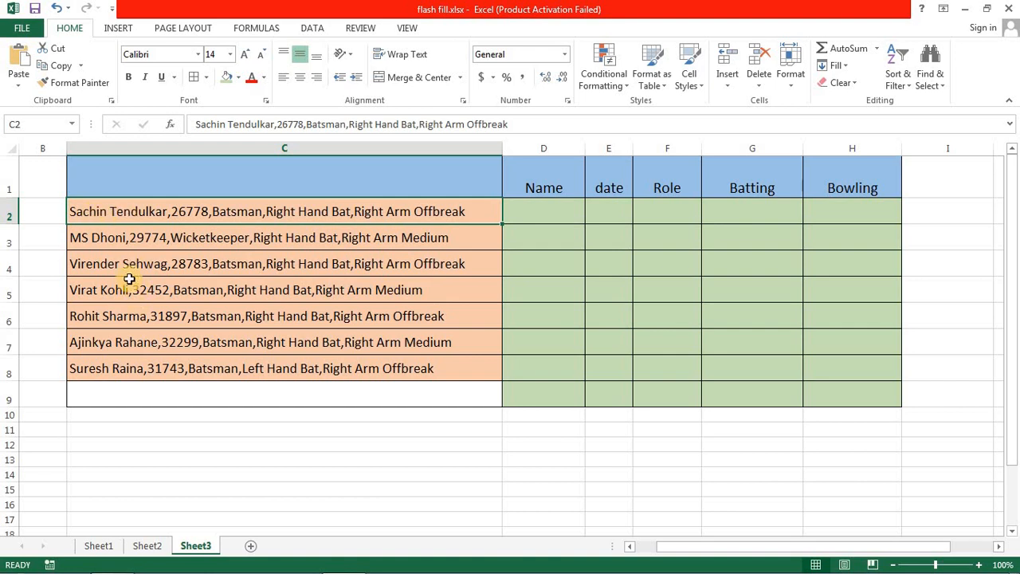
- Enter "Sachin Tendulkar" in D2 as the sample and Flash Fill the rest of the Name column
click(535, 214)
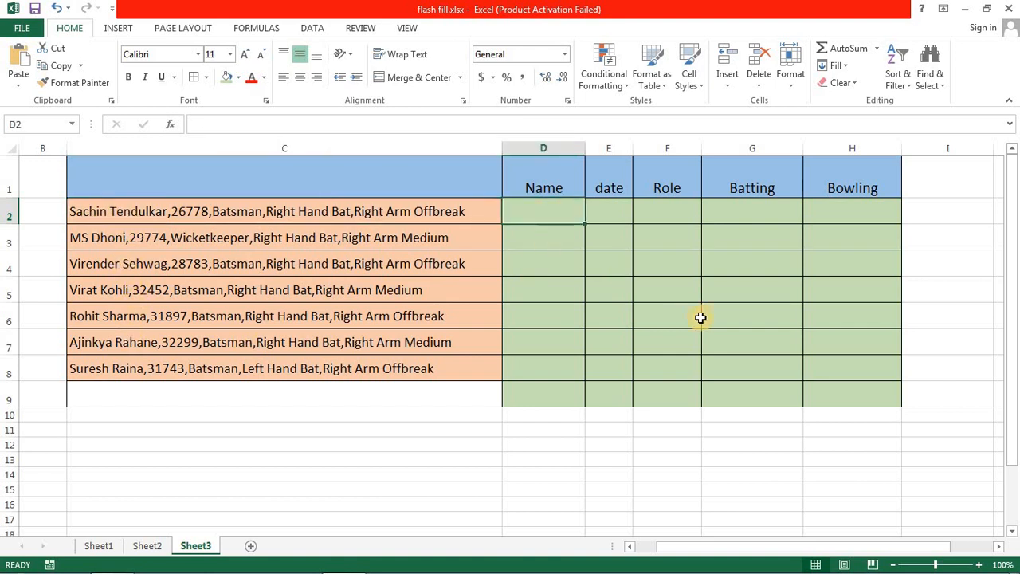
text(sAC)
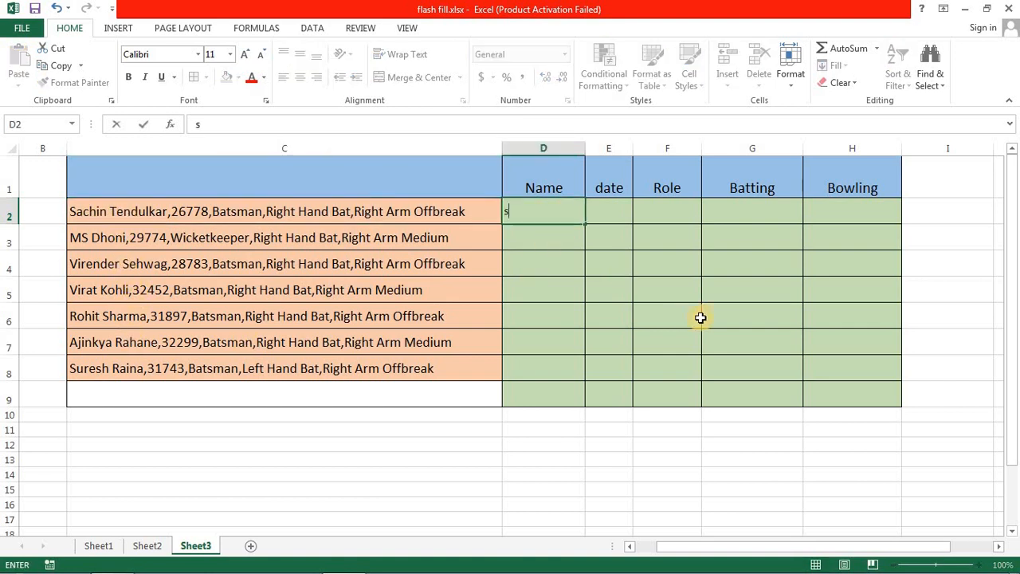
key(BackSpace)
key(BackSpace)
key(BackSpace)
text(Sachin Tendulkar)
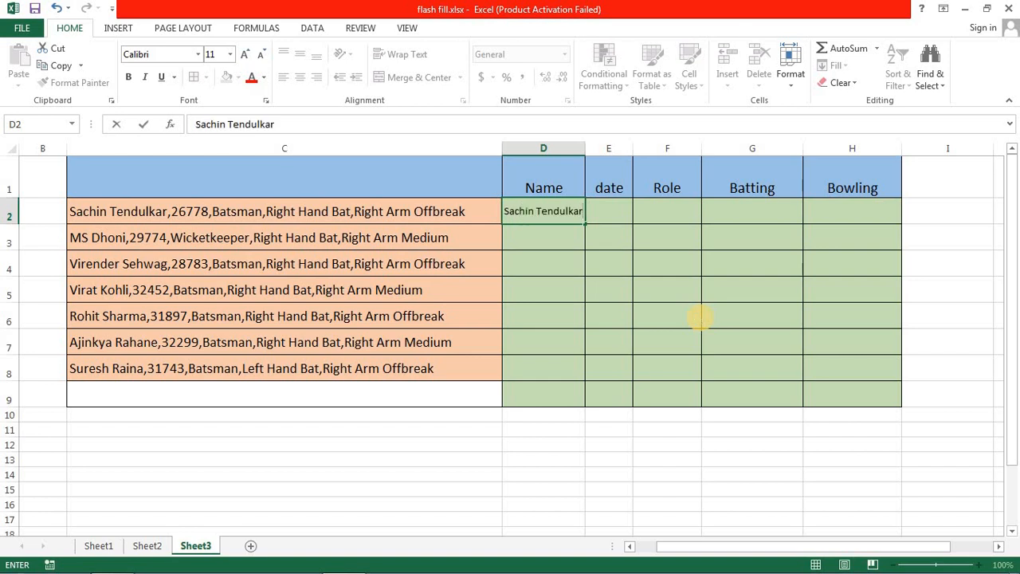
key(Return)
key(ctrl+e)
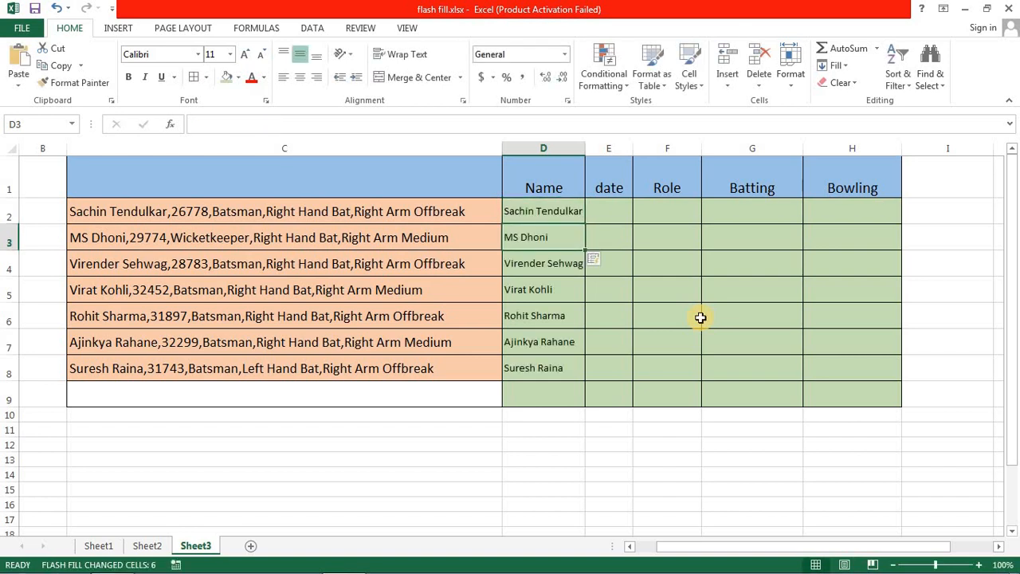
- Widen the date column slightly, enter 26778 in E2 as the sample, and Flash Fill the cells below it
click(622, 212)
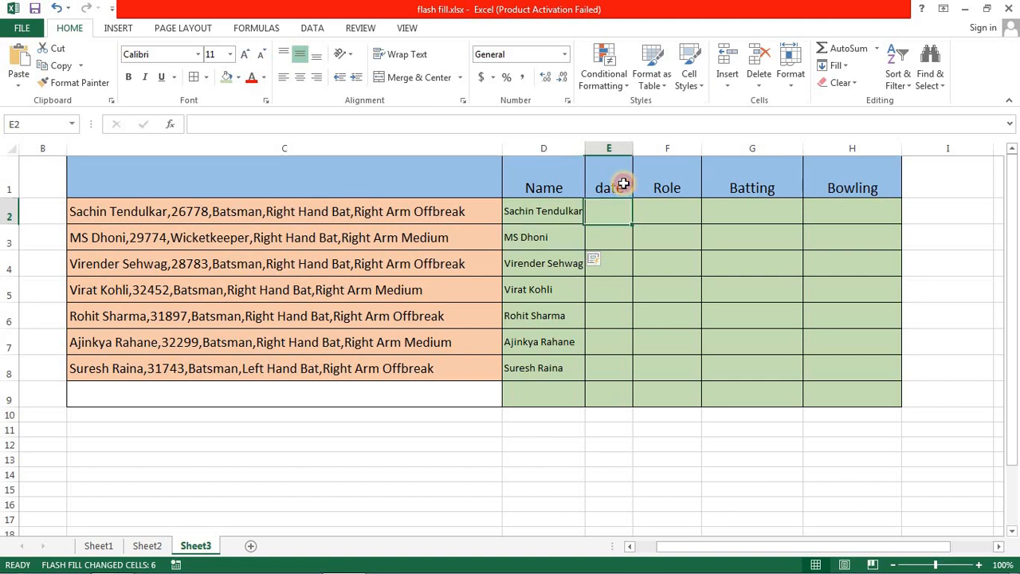
drag(628, 150, 643, 149)
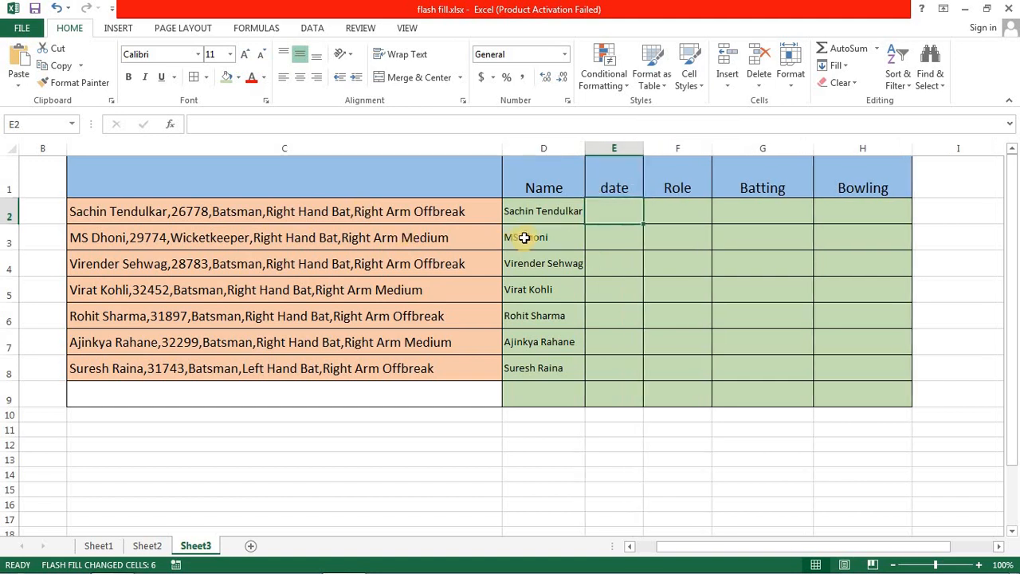
text(2)
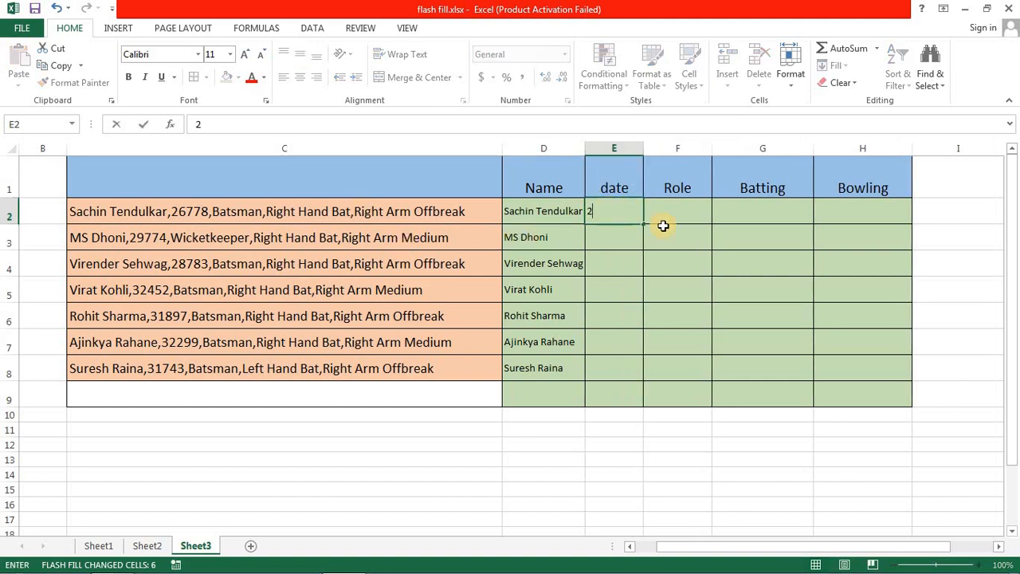
text(6778)
key(Return)
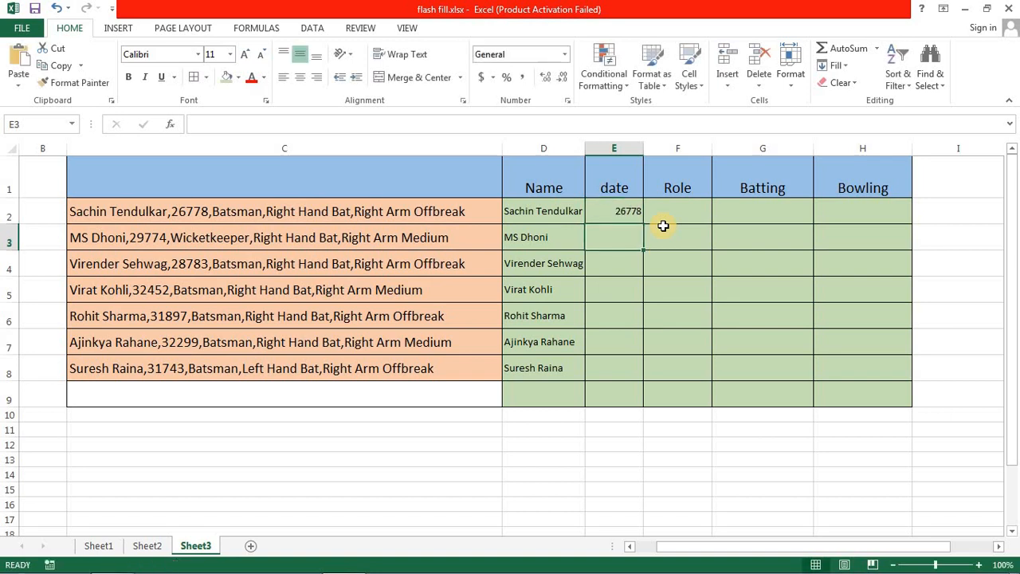
key(ctrl+e)
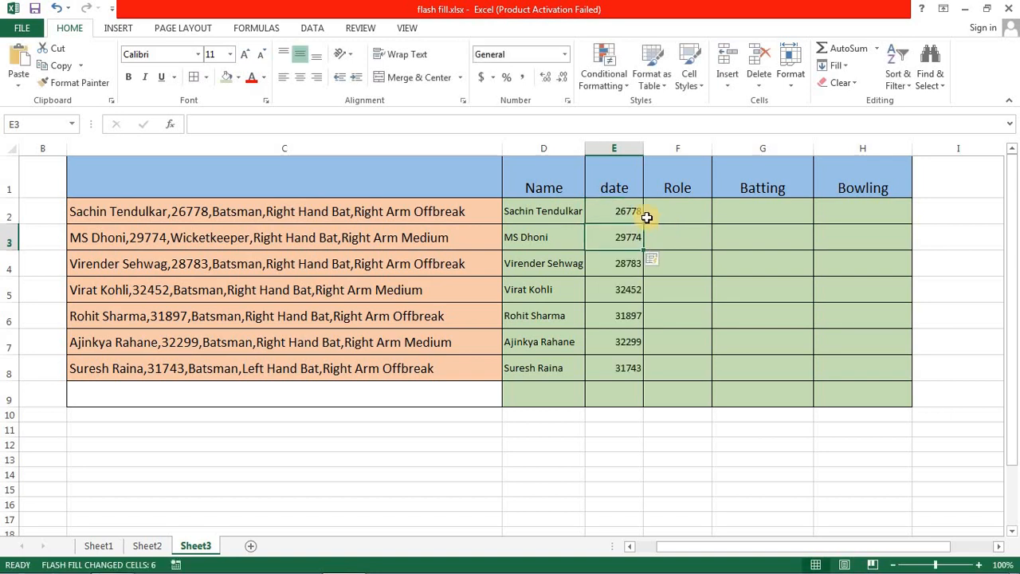
- Format the serial numbers in E2:E8 as Short Date
drag(624, 212, 622, 364)
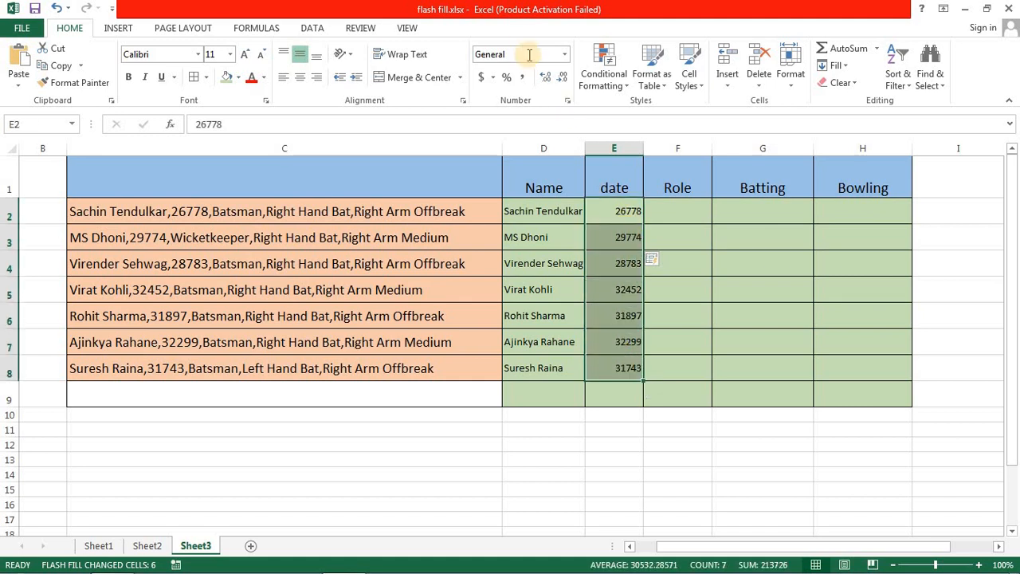
click(566, 56)
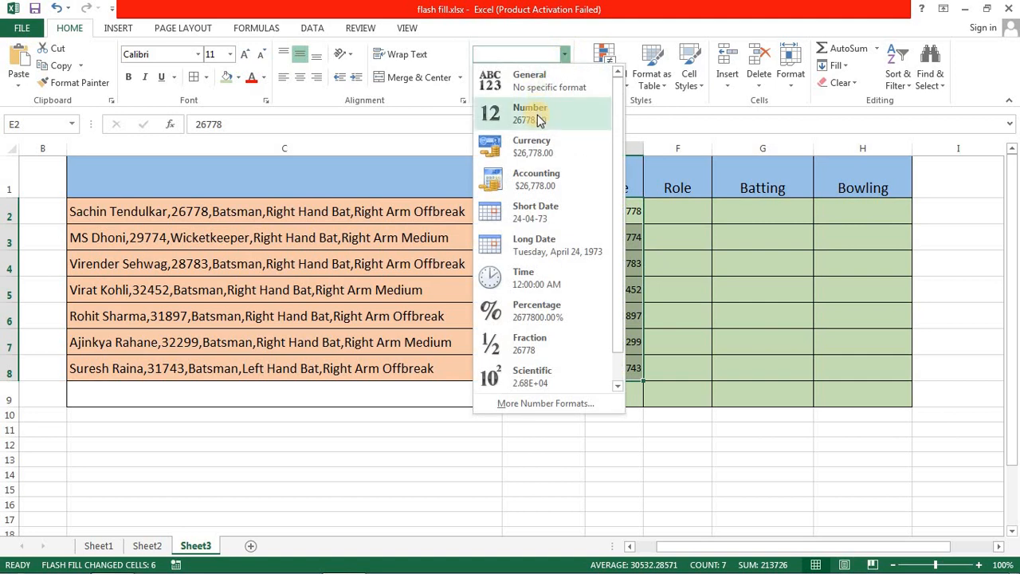
click(536, 225)
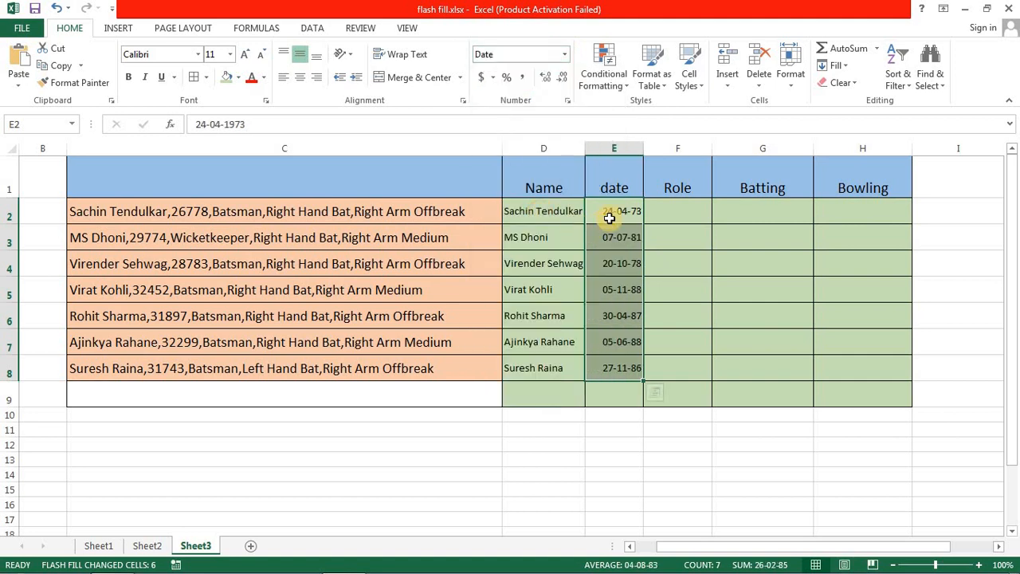
- Enter "Batsman" in F2 as the sample and Flash Fill the rest of the Role column
click(690, 219)
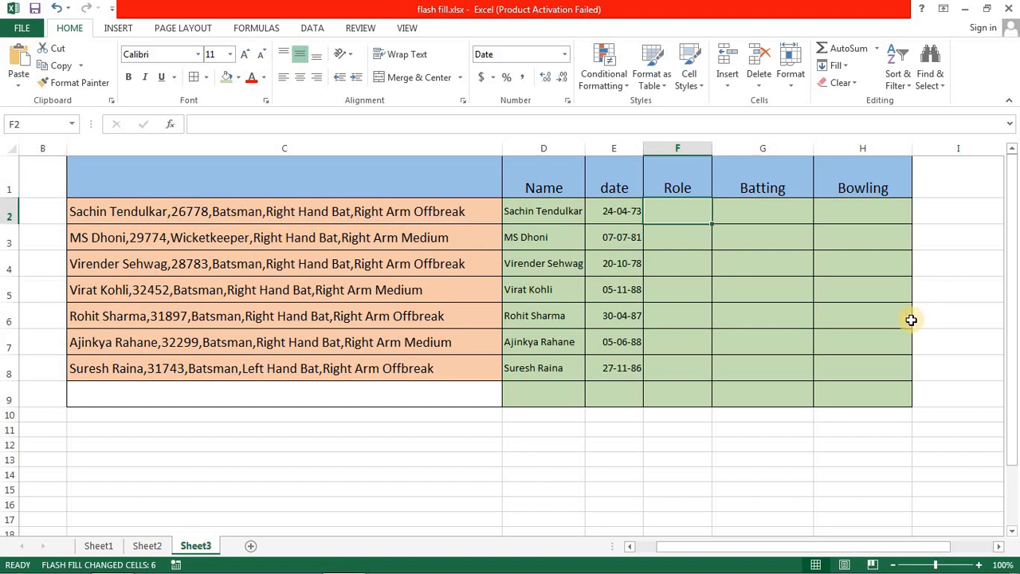
text(Bats)
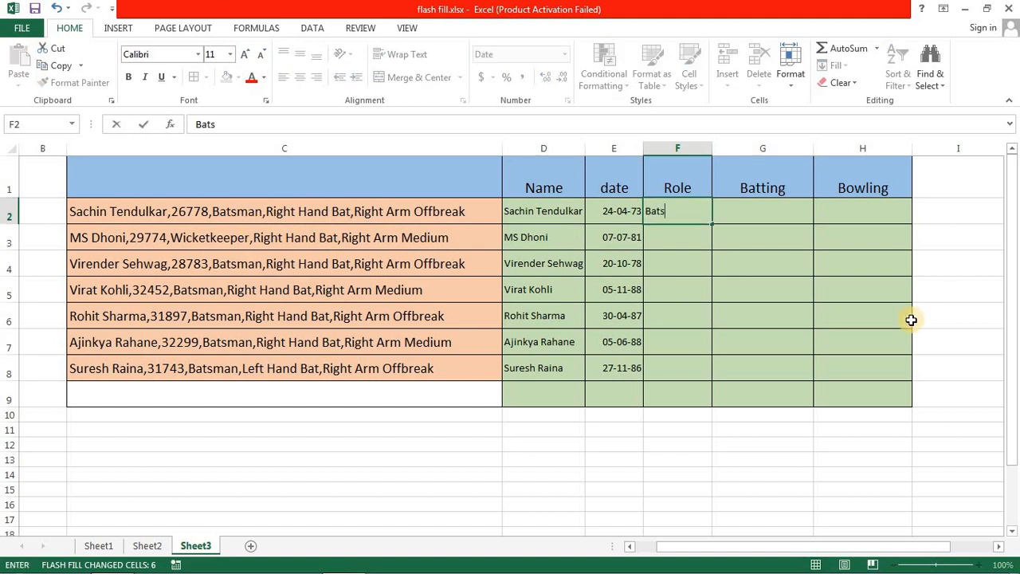
text(man)
key(Return)
key(Up)
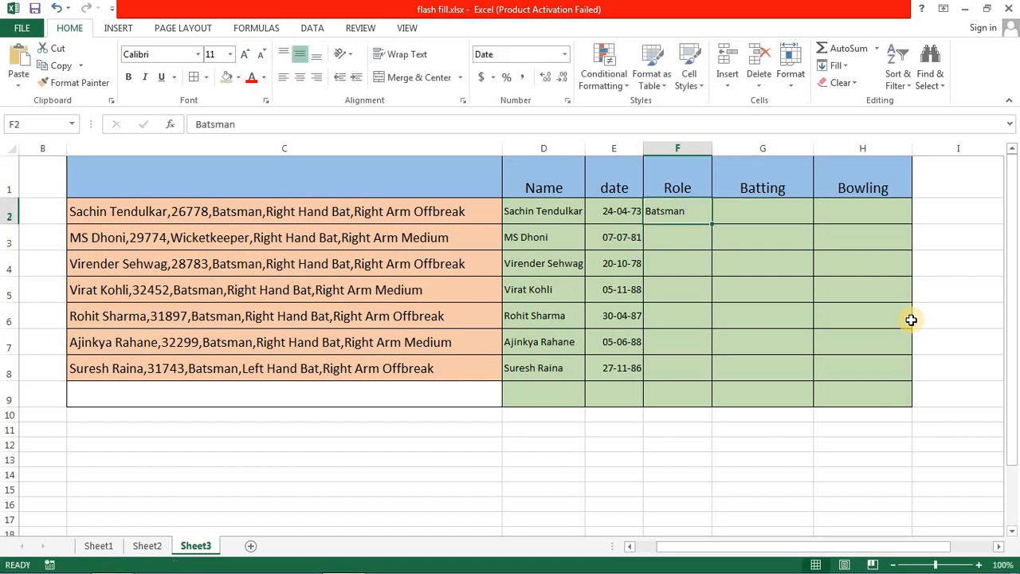
key(ctrl+e)
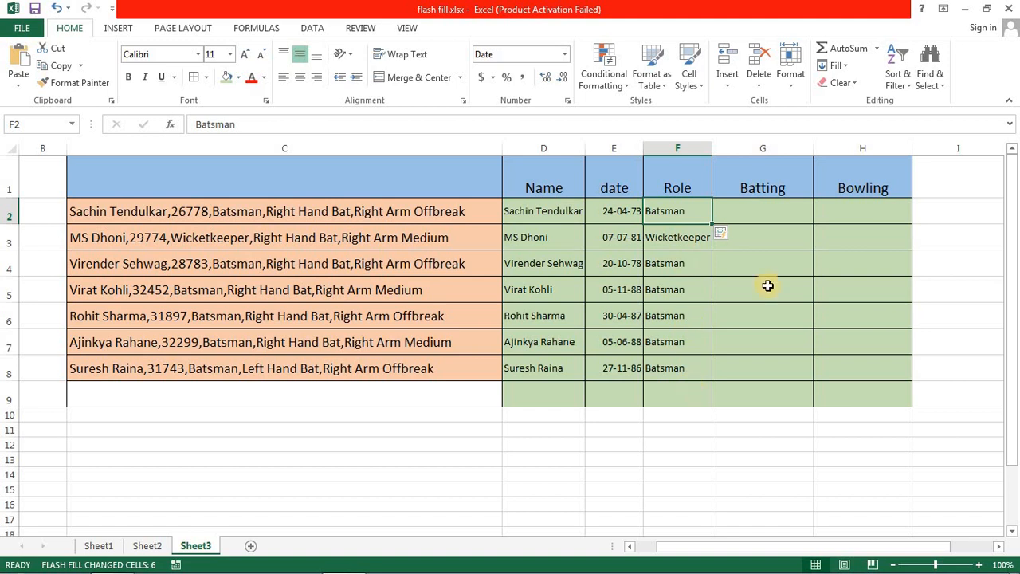
- Enter "Right Hand Bat" in G2 as the sample and Flash Fill the rest of the Batting column
click(779, 212)
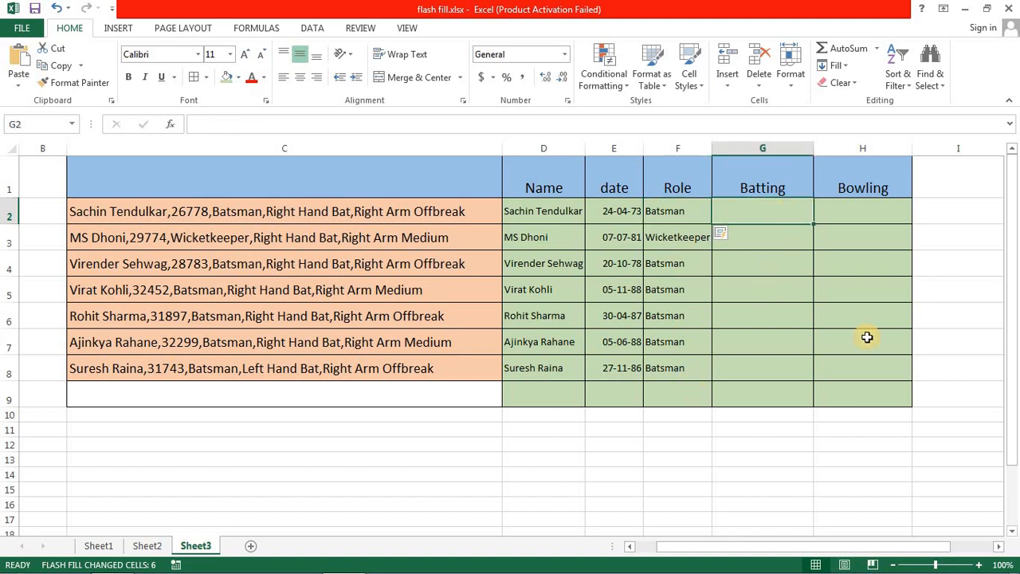
text(Right)
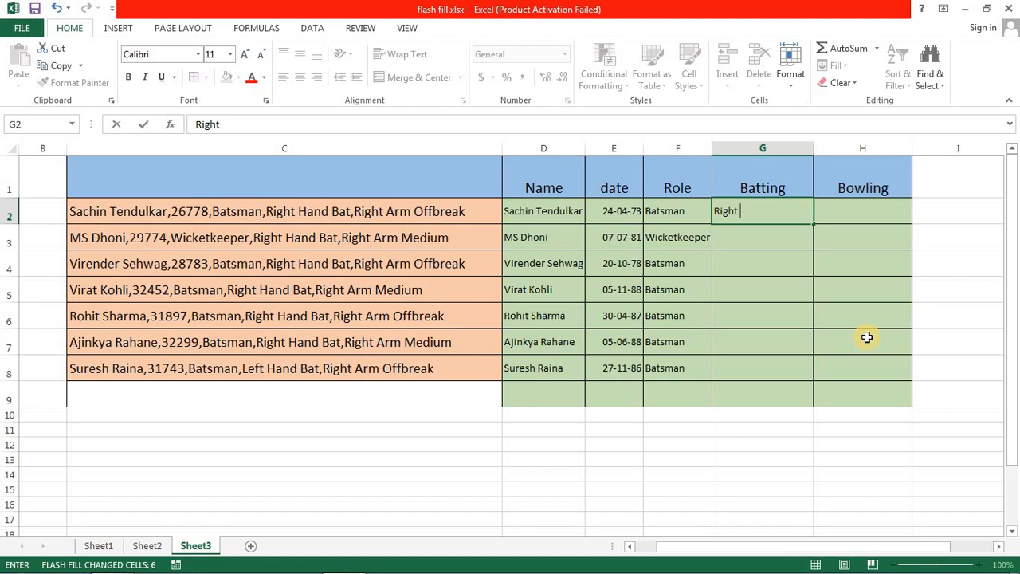
text(Bat)
key(Return)
key(ctrl+e)
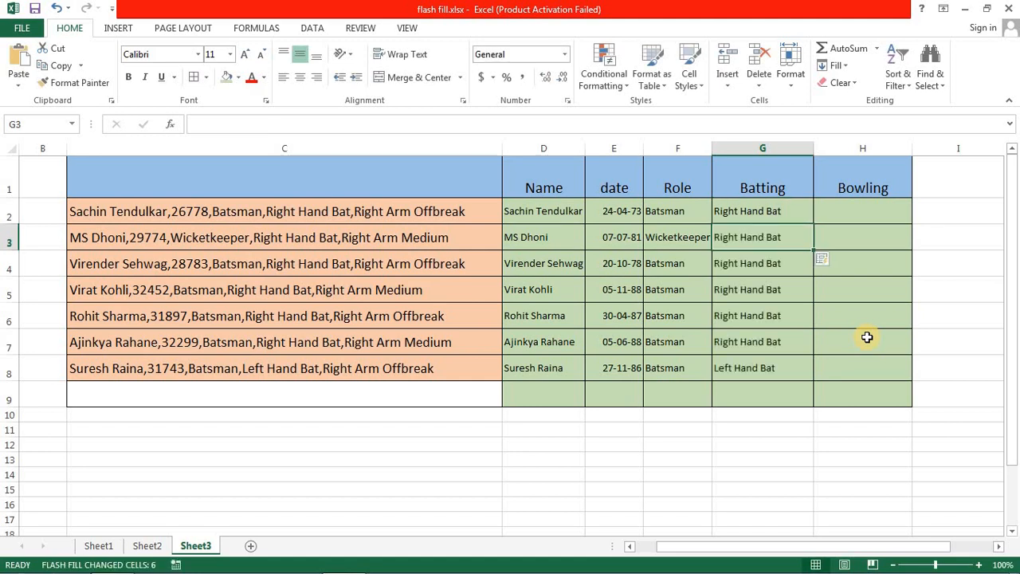
- Enter "Arm Offbreak" in H2 as the sample and Flash Fill the rest of the Bowling column
click(864, 211)
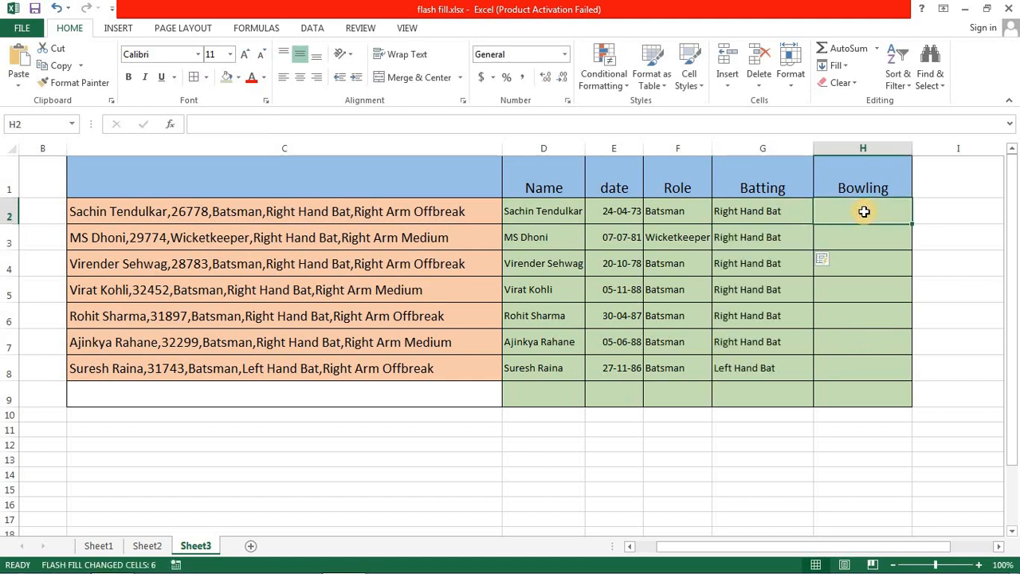
text(Ar)
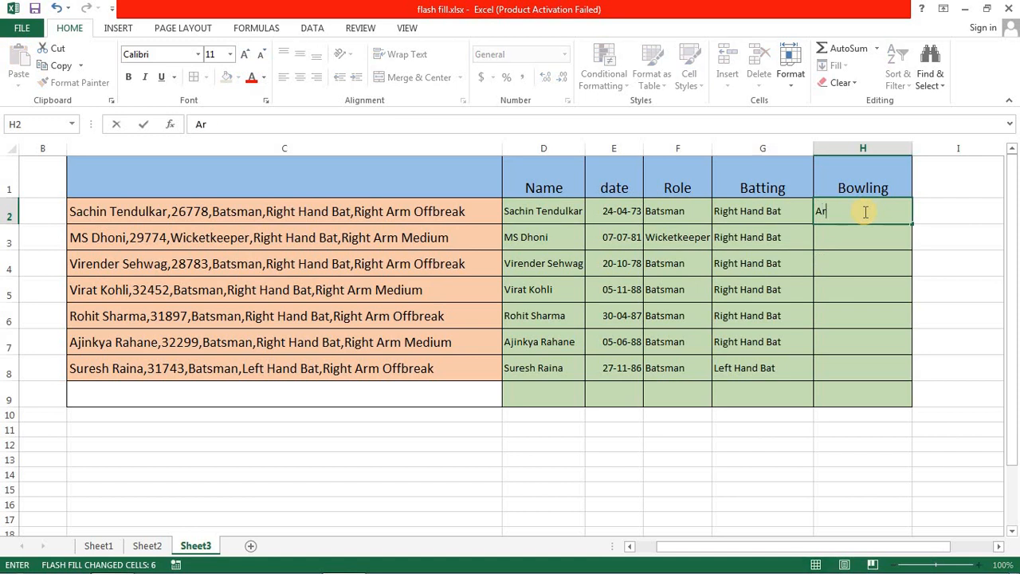
text(m Offbreak)
key(ctrl+Return)
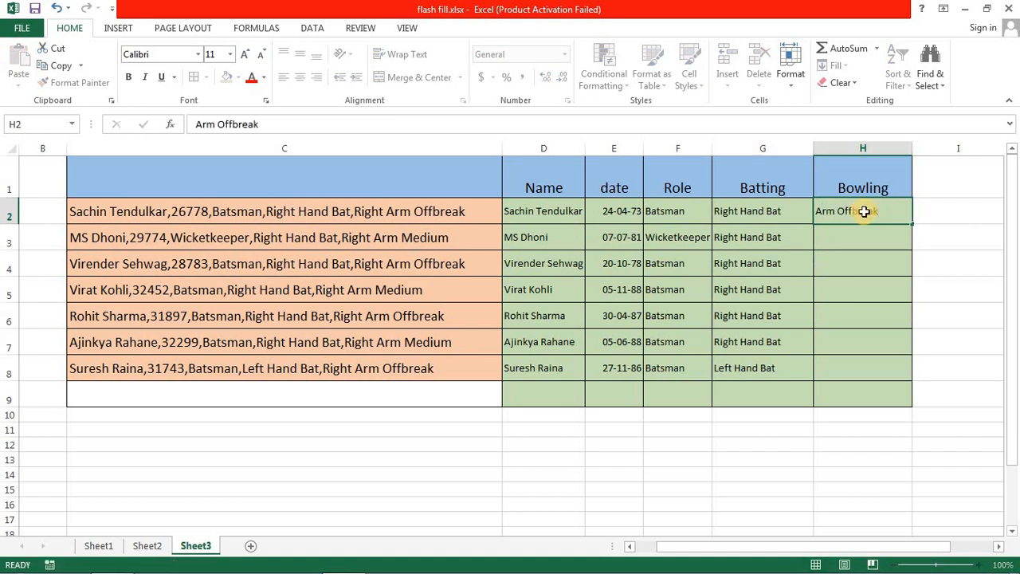
key(ctrl+e)
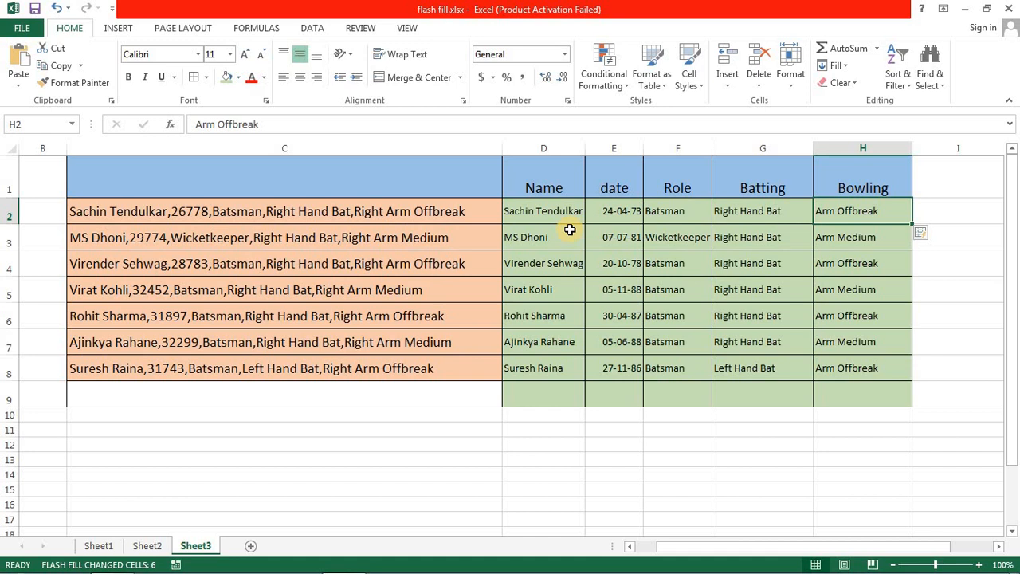
click(473, 239)
click(530, 206)
key(ctrl+c)
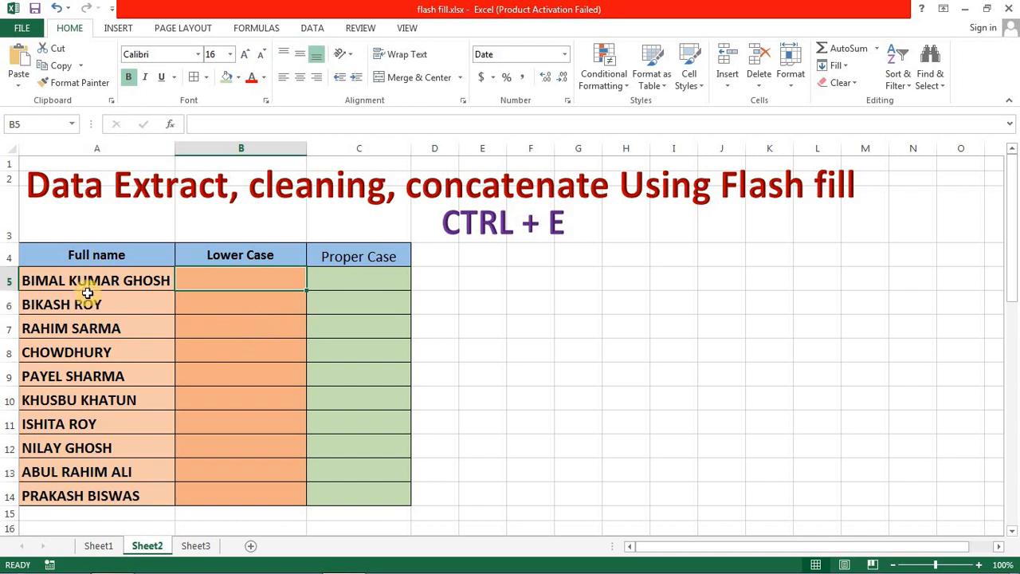
- Examine the uppercase entries in Sheet2's Full name column beside the blank Lower Case and Proper Case columns
click(87, 282)
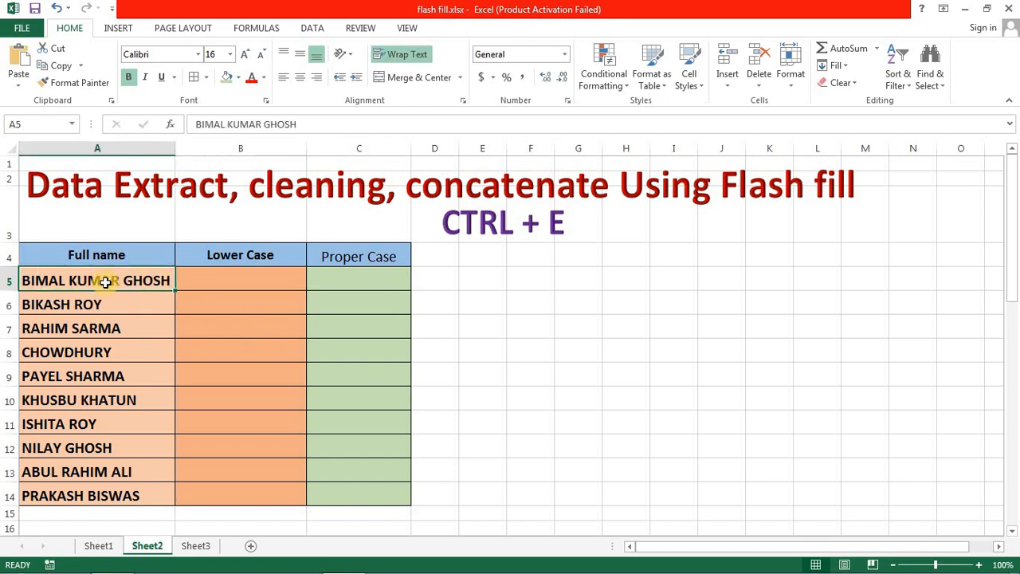
drag(105, 282, 104, 428)
click(276, 285)
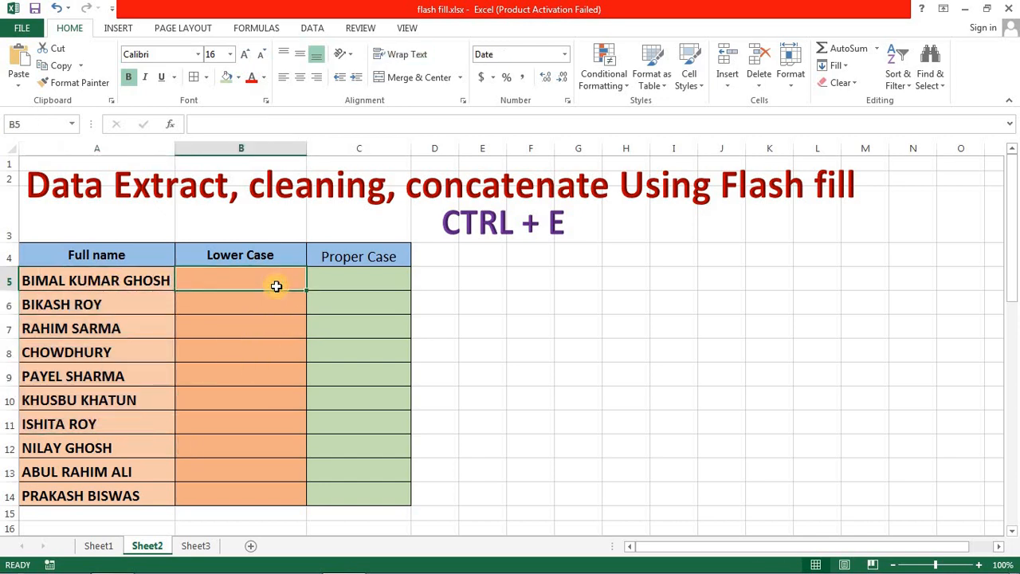
click(371, 276)
- Enter the first person's full name in lowercase in B5 and Flash Fill the Lower Case column from B6
click(270, 283)
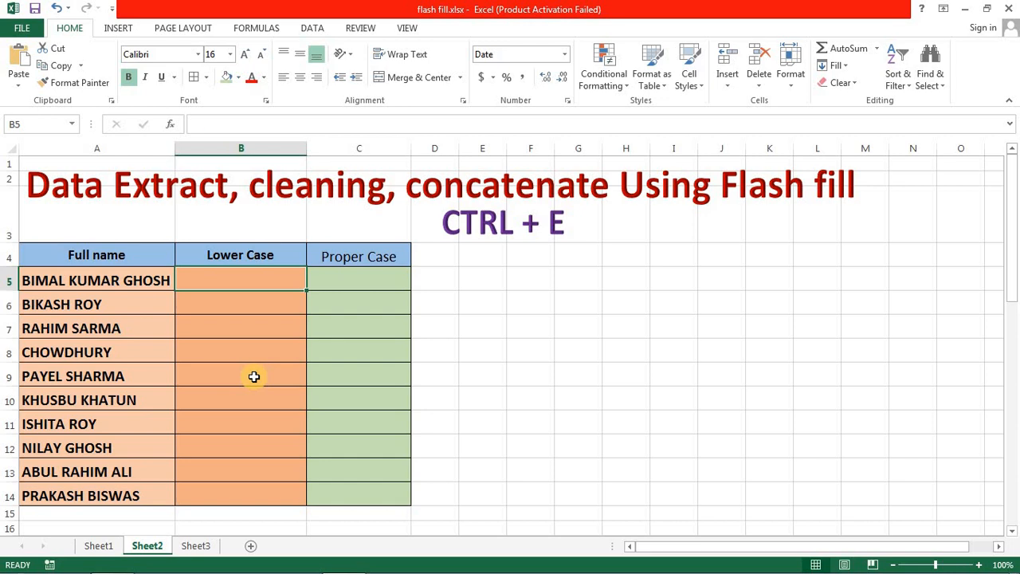
text(B)
key(BackSpace)
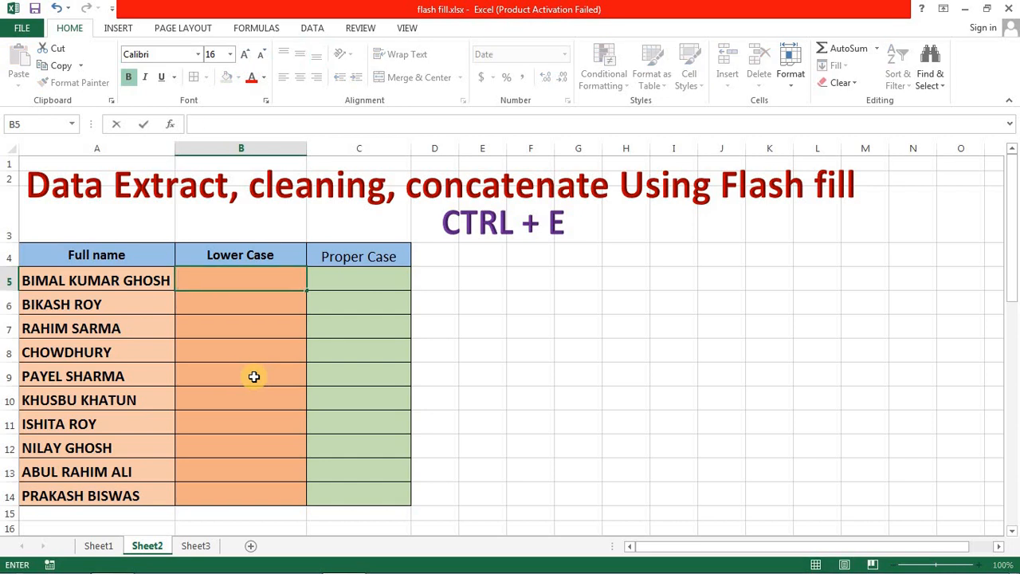
text(BI)
key(BackSpace)
key(BackSpace)
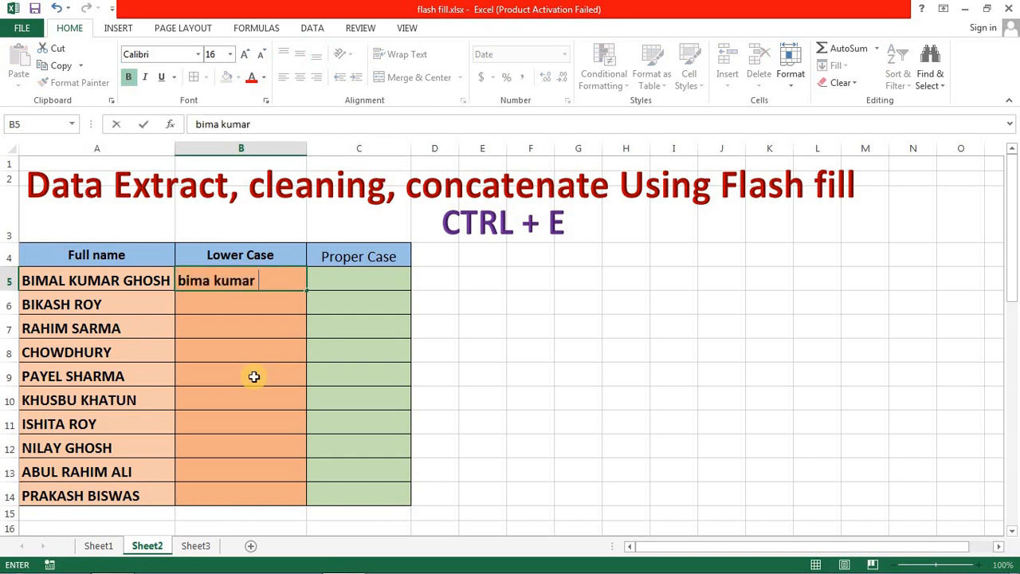
key(Return)
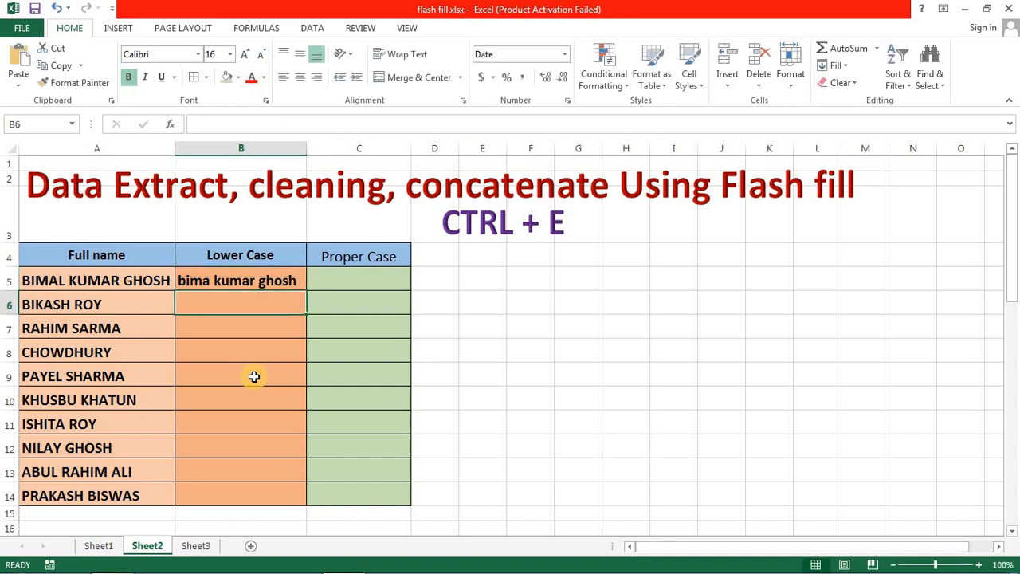
key(ctrl+e)
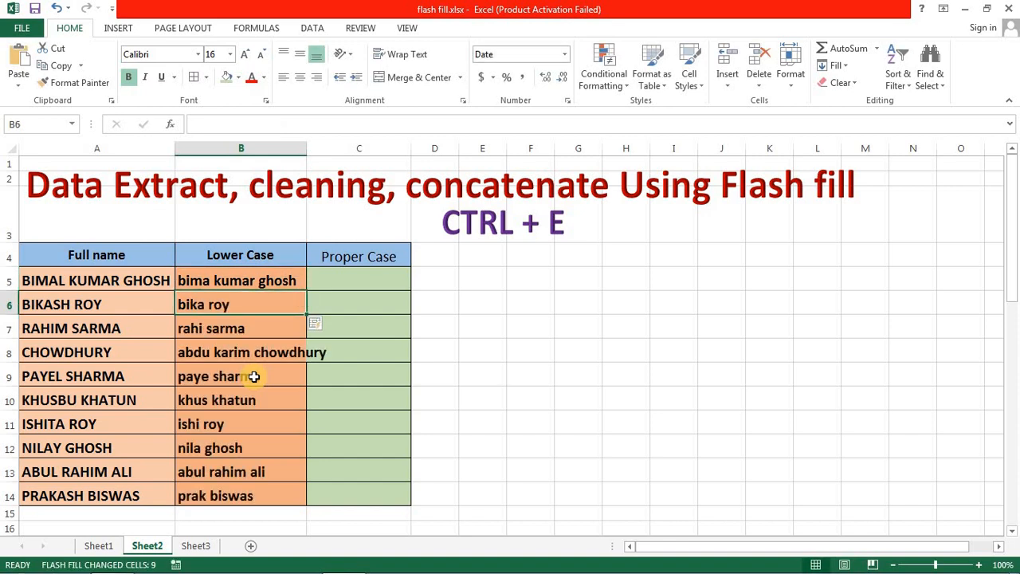
- Enter the first person's full name in proper case in C5 and widen columns B and C to fit the names
drag(306, 149, 337, 151)
click(387, 275)
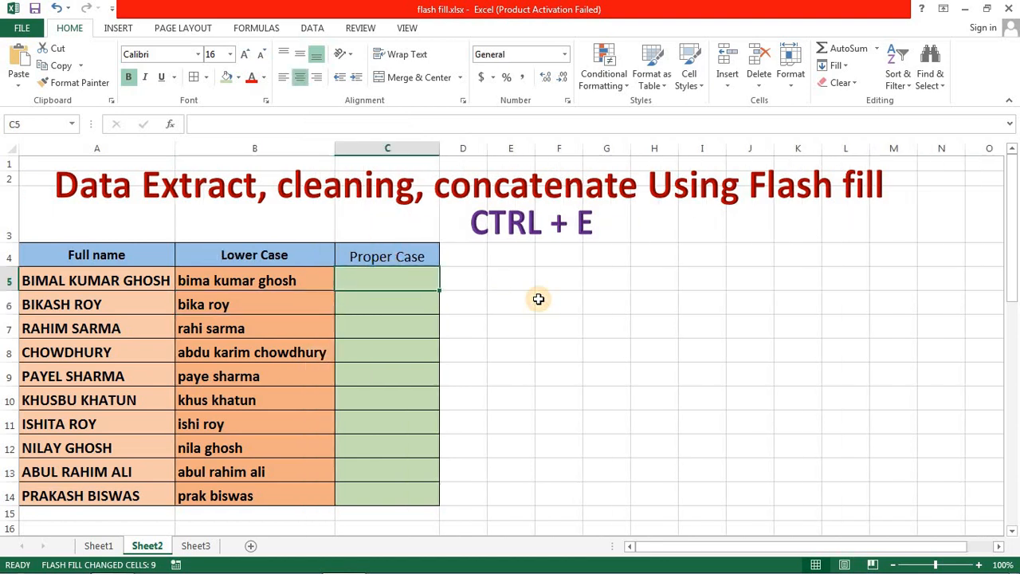
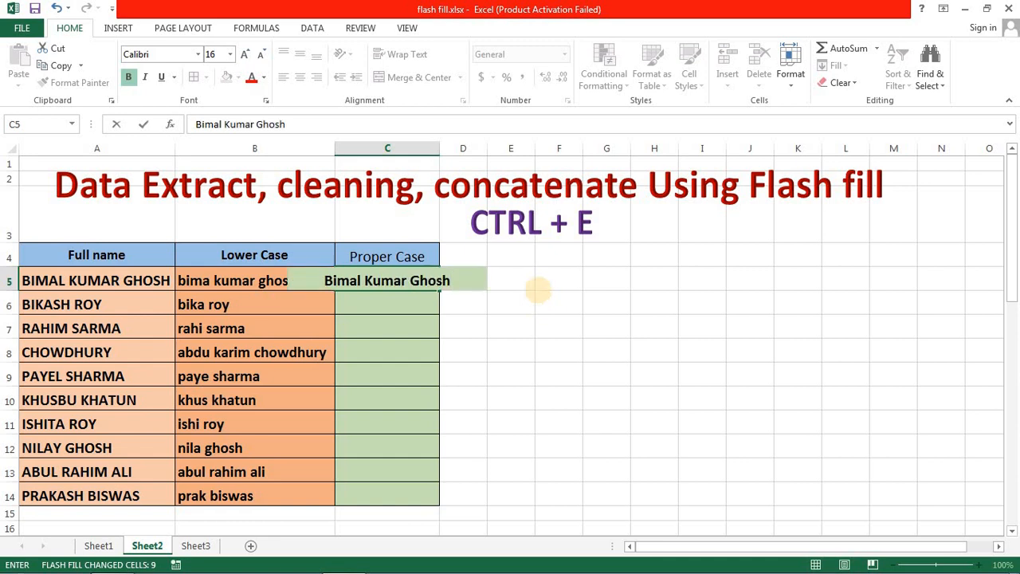
click(467, 302)
drag(439, 148, 477, 149)
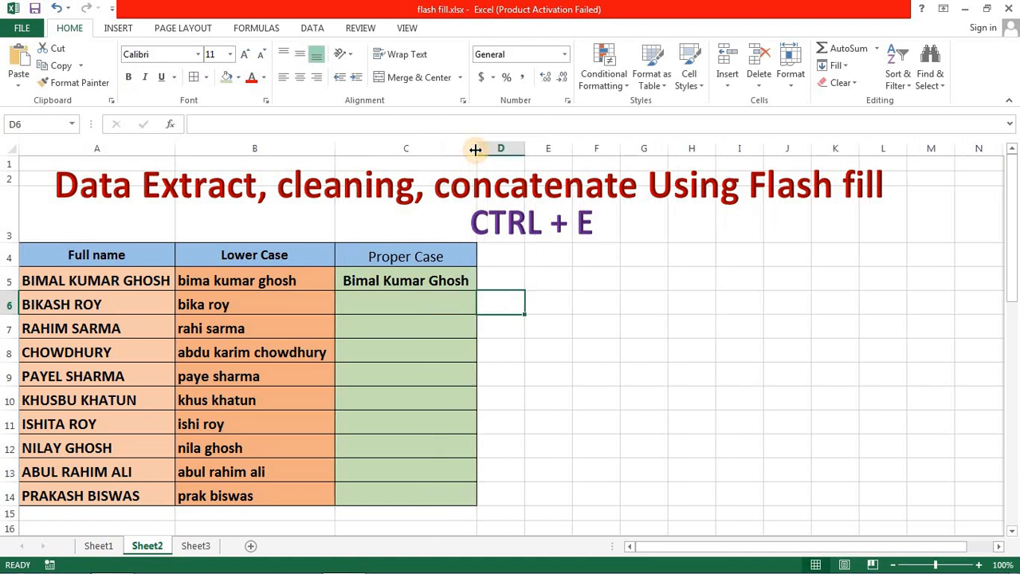
- Flash Fill the rest of the Proper Case column from C6
key(ctrl+e)
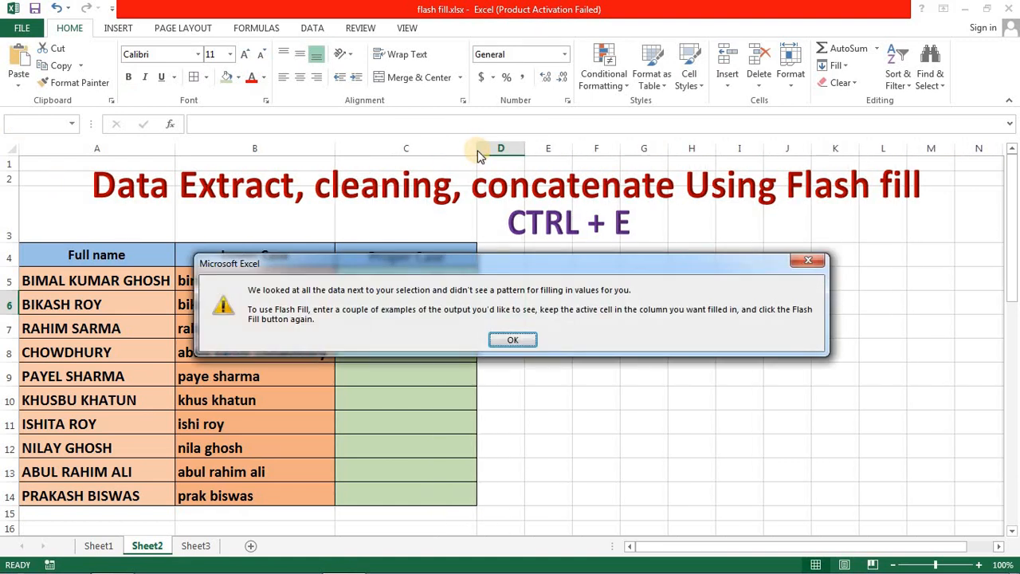
click(513, 340)
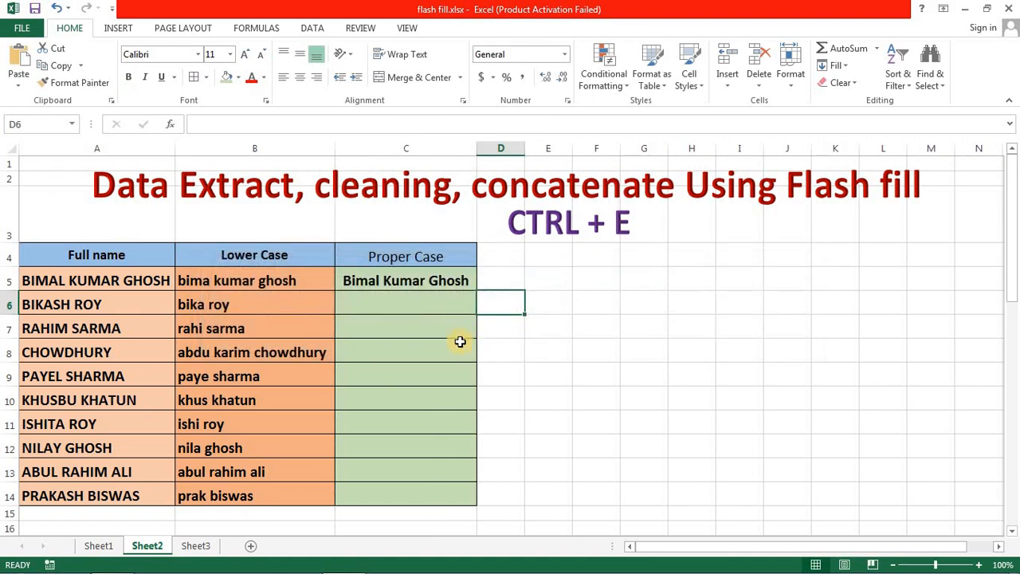
click(437, 281)
click(422, 304)
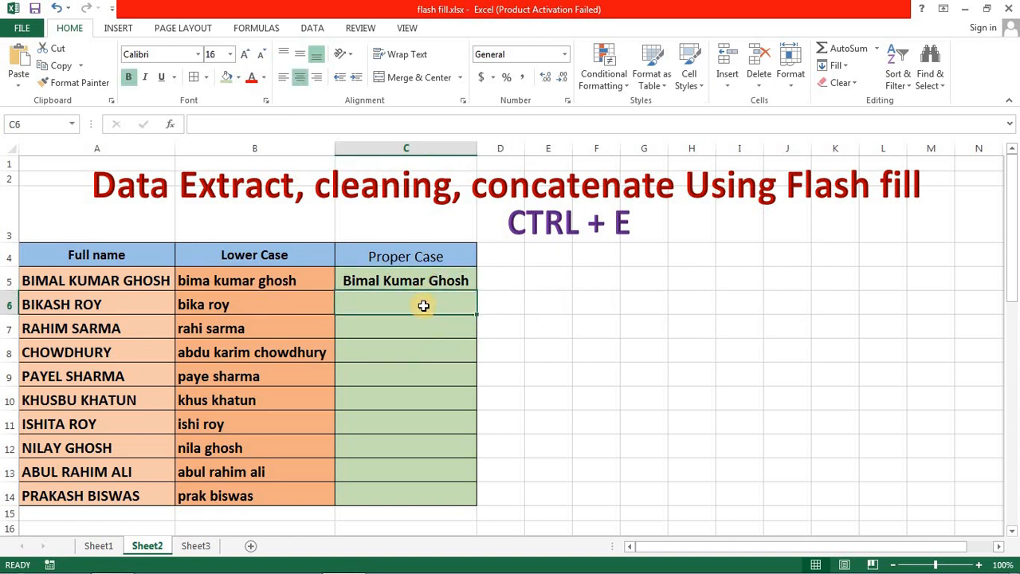
click(423, 306)
key(ctrl+e)
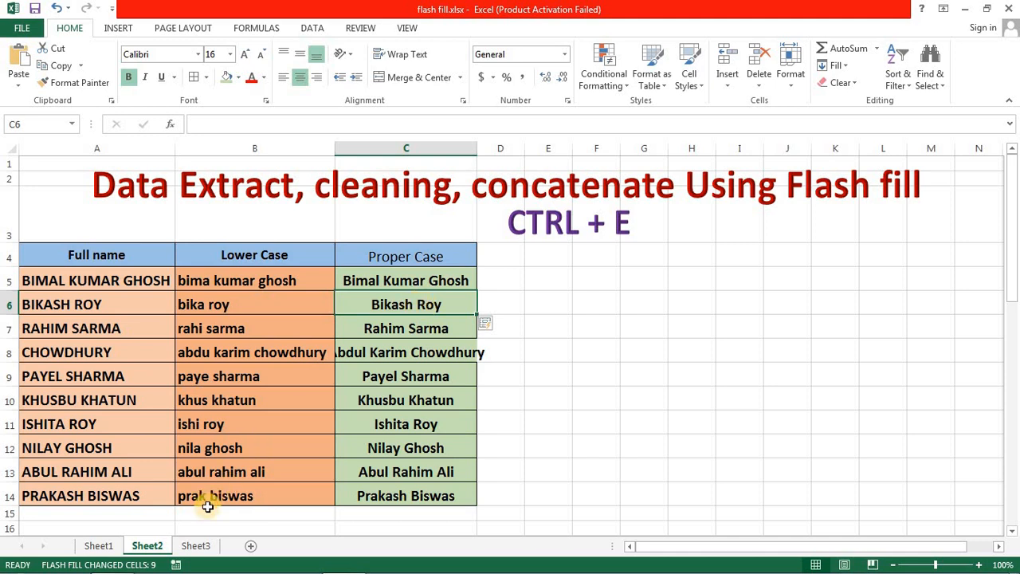
- Delete the middle name from the first person's Full name entry in A5 on Sheet2
click(195, 545)
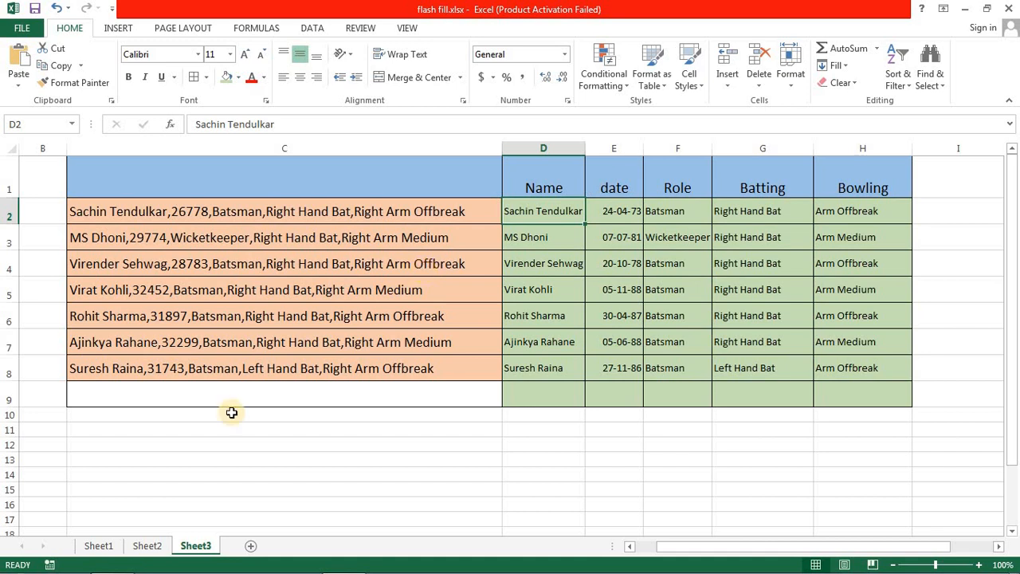
click(146, 545)
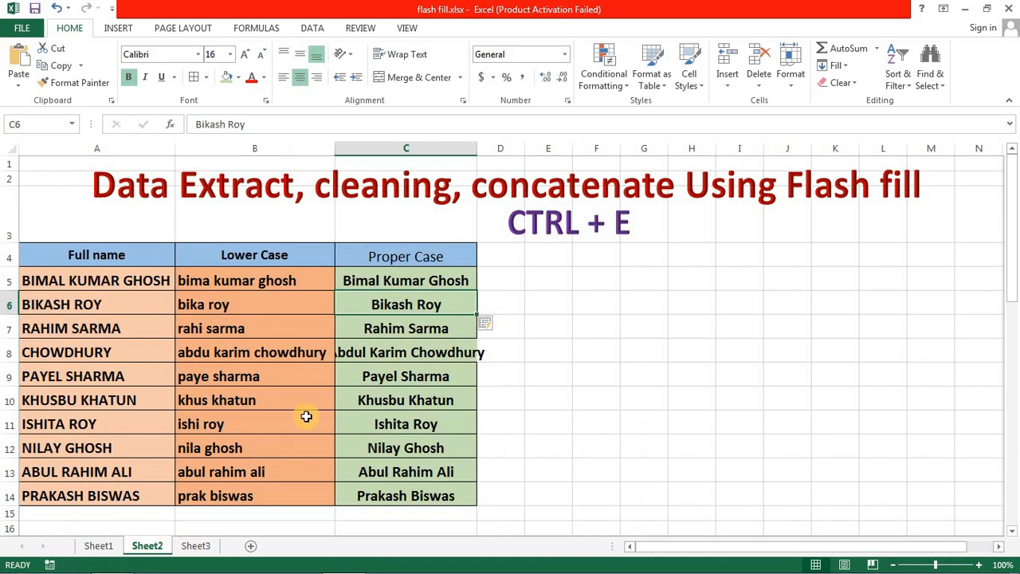
click(130, 282)
double_click(122, 279)
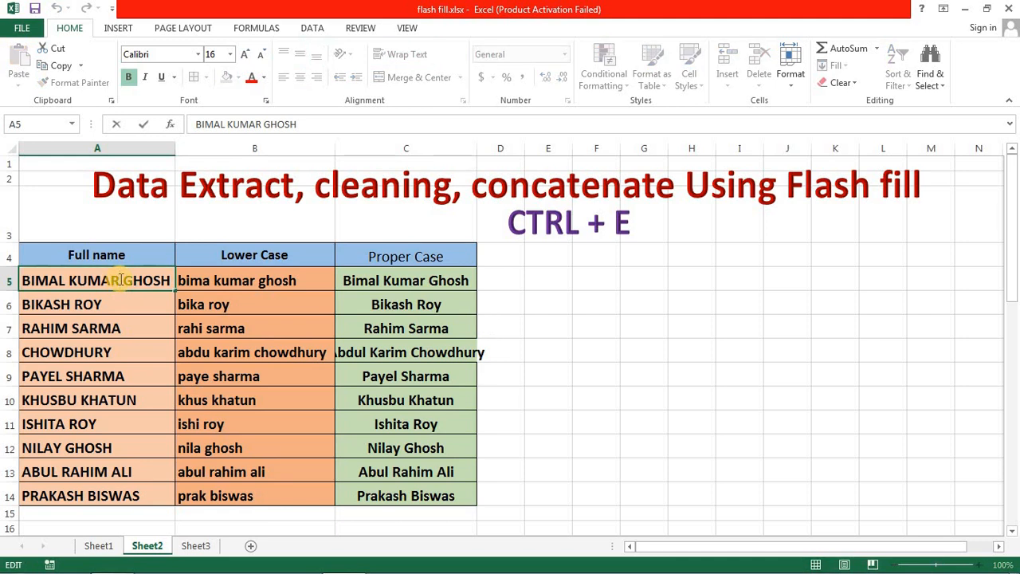
key(BackSpace)
key(BackSpace)
key(BackSpace)
key(BackSpace)
key(BackSpace)
key(BackSpace)
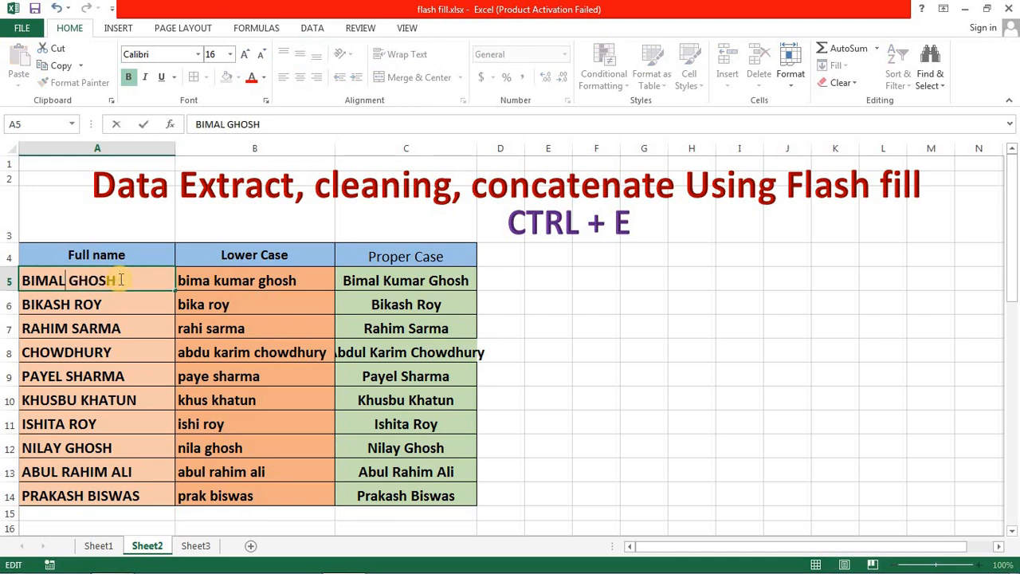
key(Return)
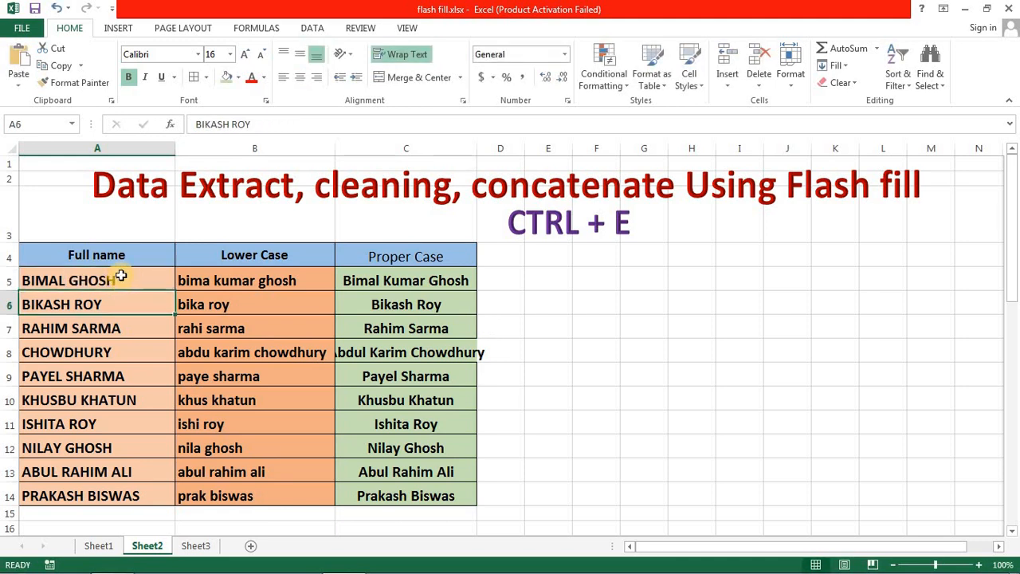
- Check the first person's Lower Case and Proper Case entries in B5 and C5 against the edited full name
click(200, 282)
click(362, 279)
key(Left)
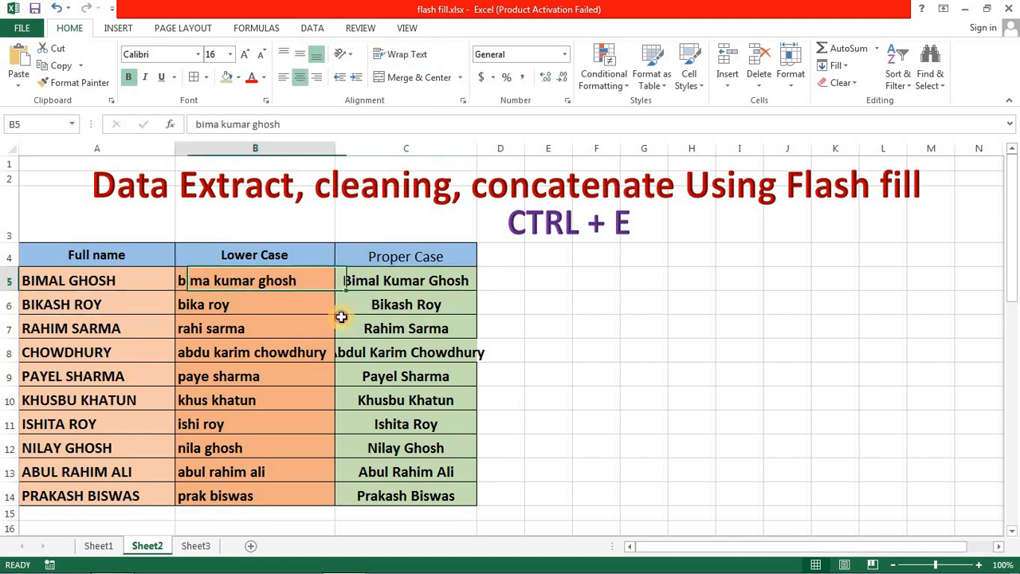